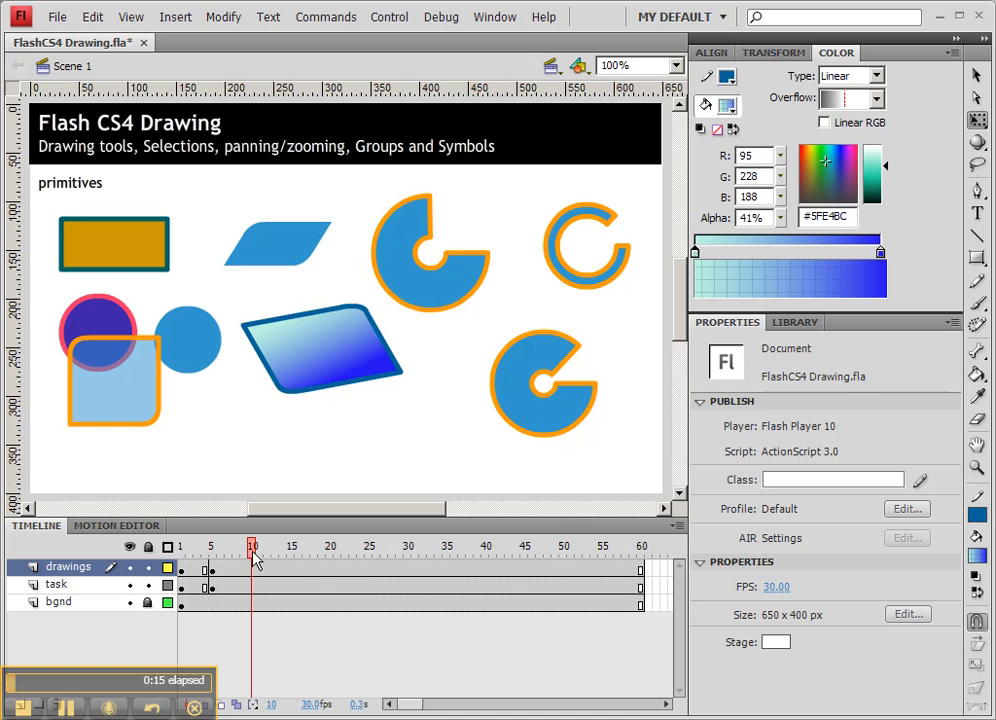
Insert blank keyframes at frame 10 on both the drawings and task layers
left_click_drag(253, 572, 255, 595)
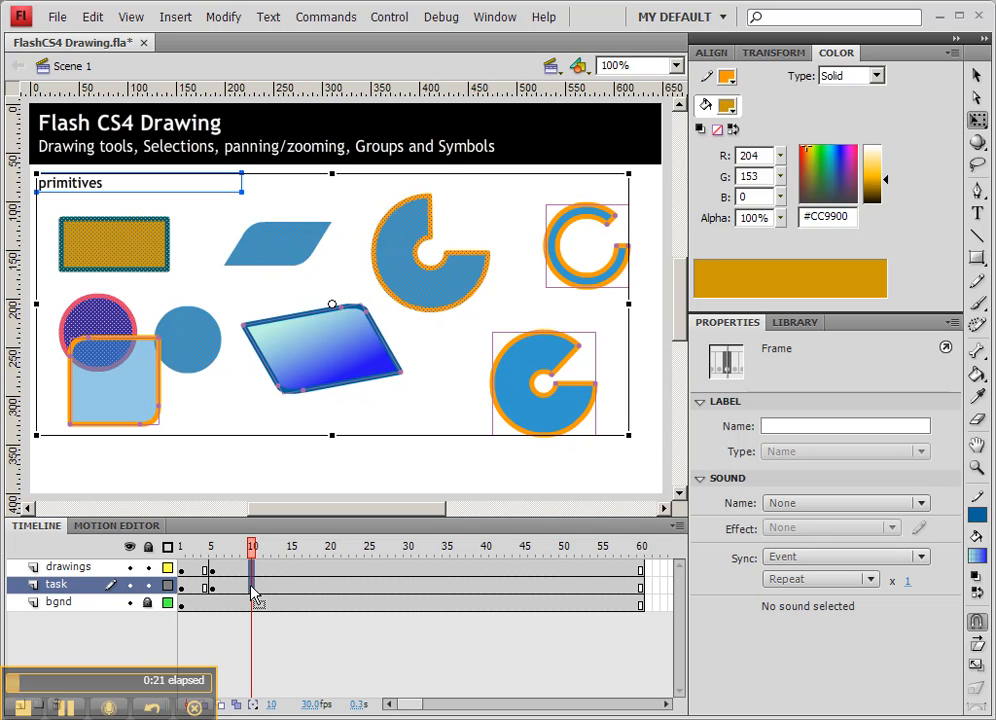
right_click(253, 593)
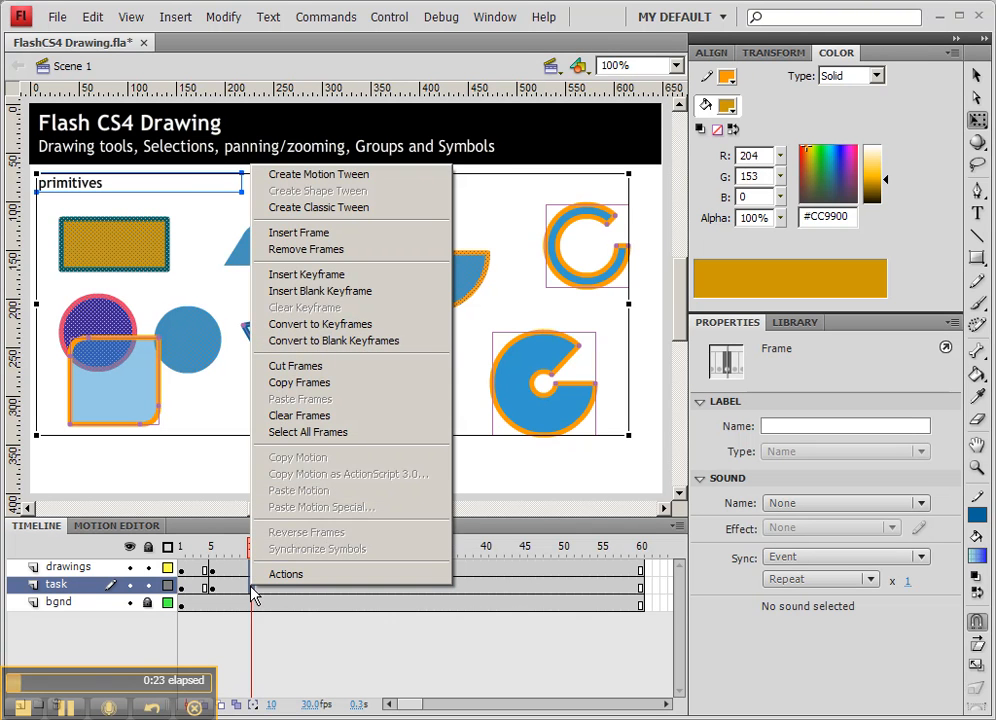
left_click(305, 292)
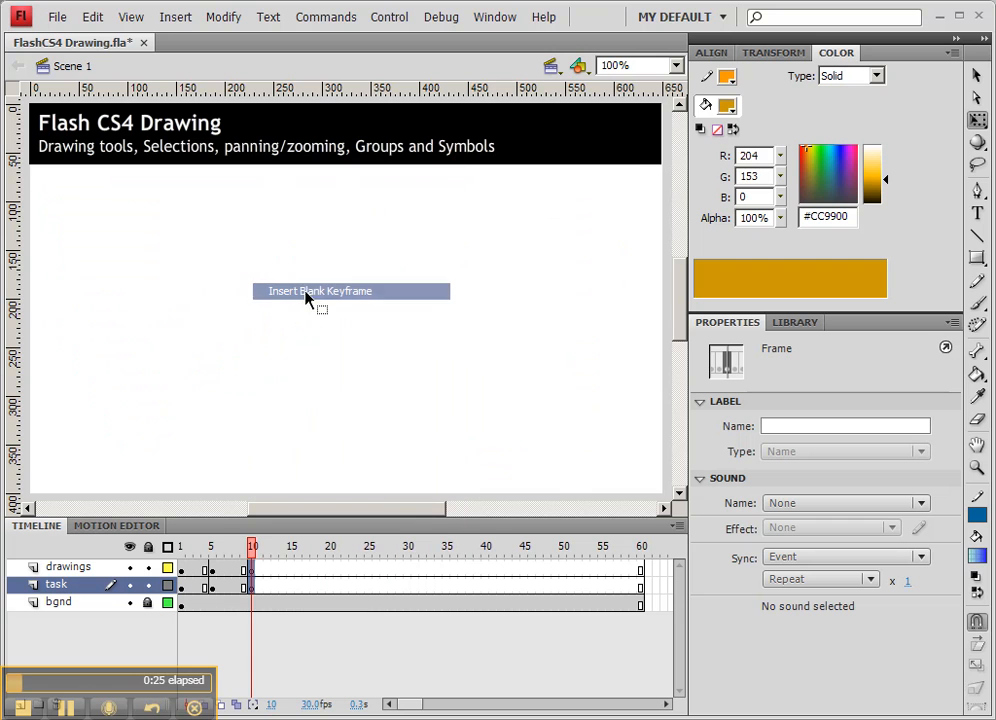
mouse_move(255, 548)
left_mouse_down()
mouse_move(210, 556)
mouse_move(252, 560)
left_mouse_up()
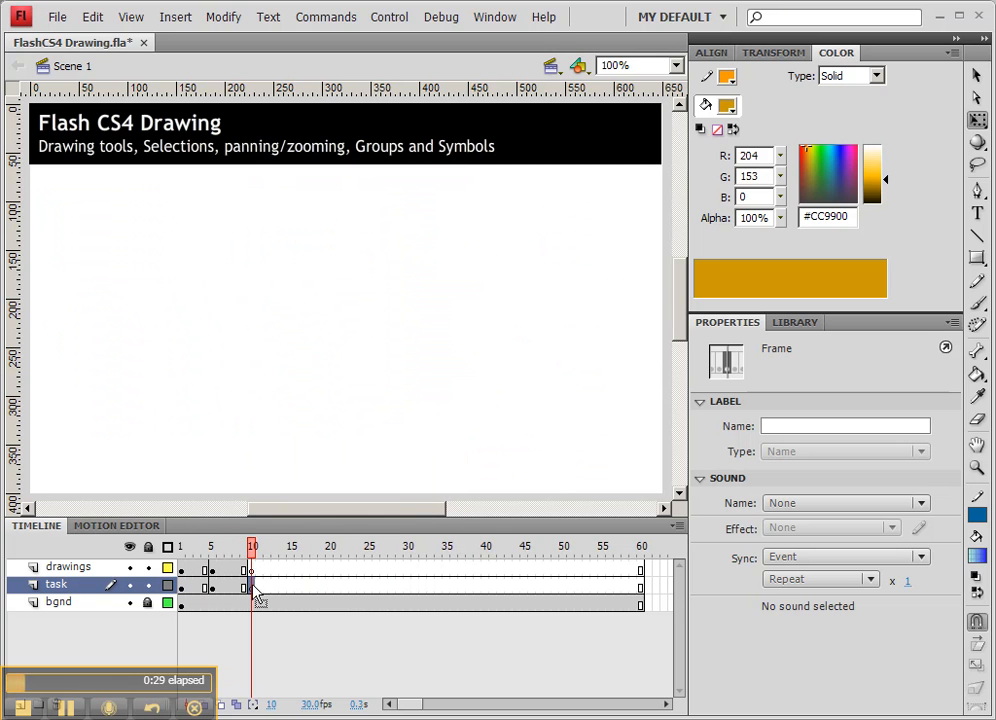
Copy the "primitives" text from frame 5 of the task layer and paste it in place at frame 10
left_click(213, 588)
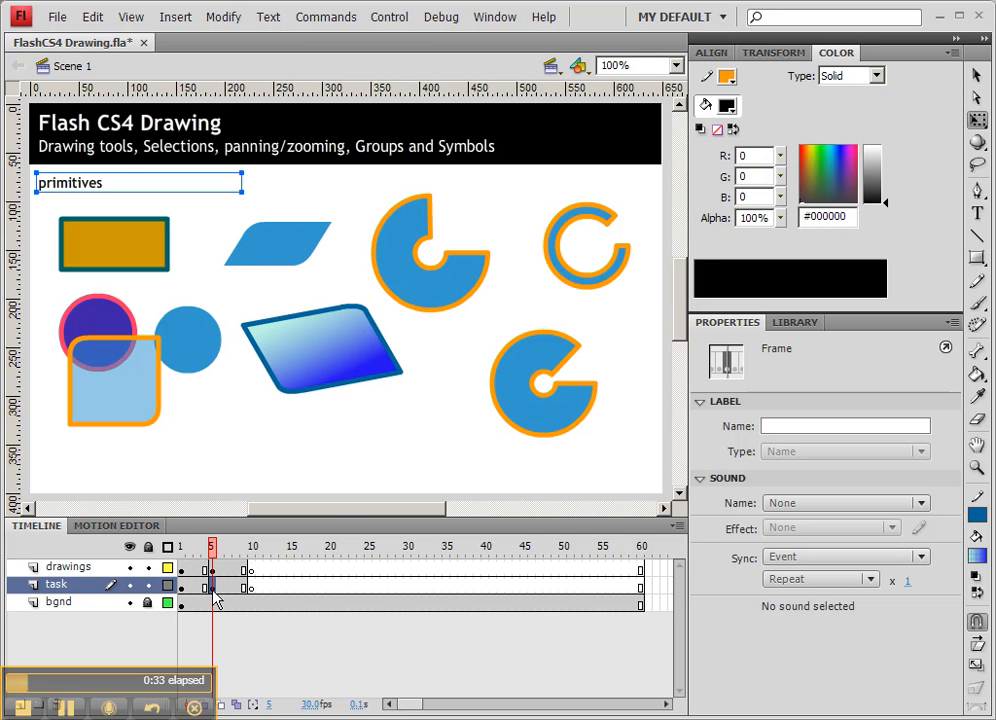
left_click(85, 189)
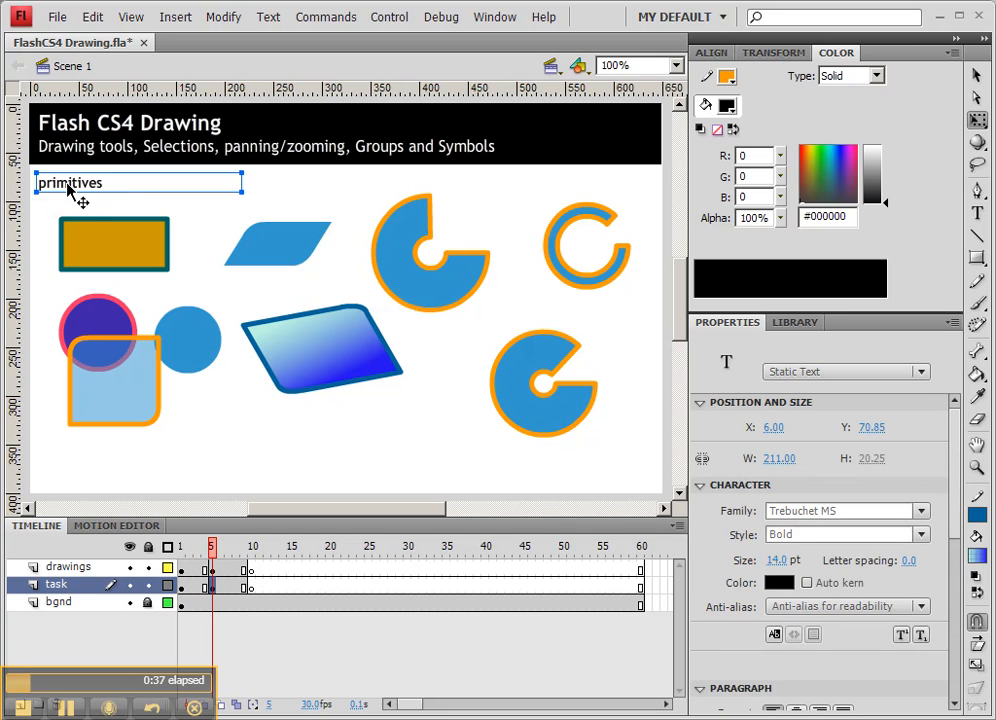
left_click(252, 588)
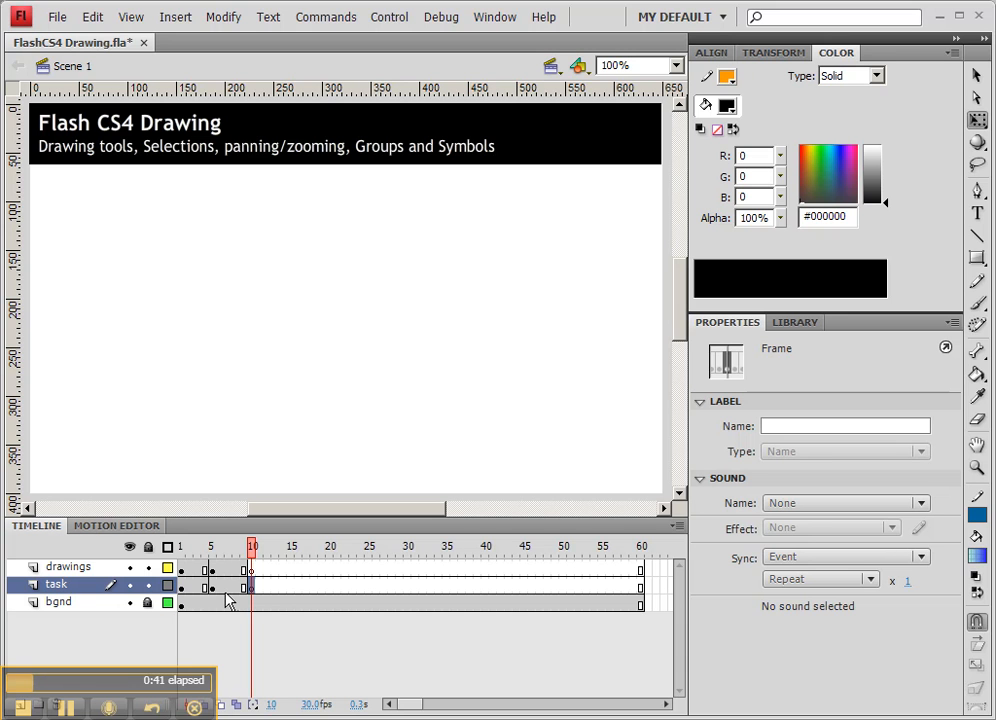
left_click(212, 588)
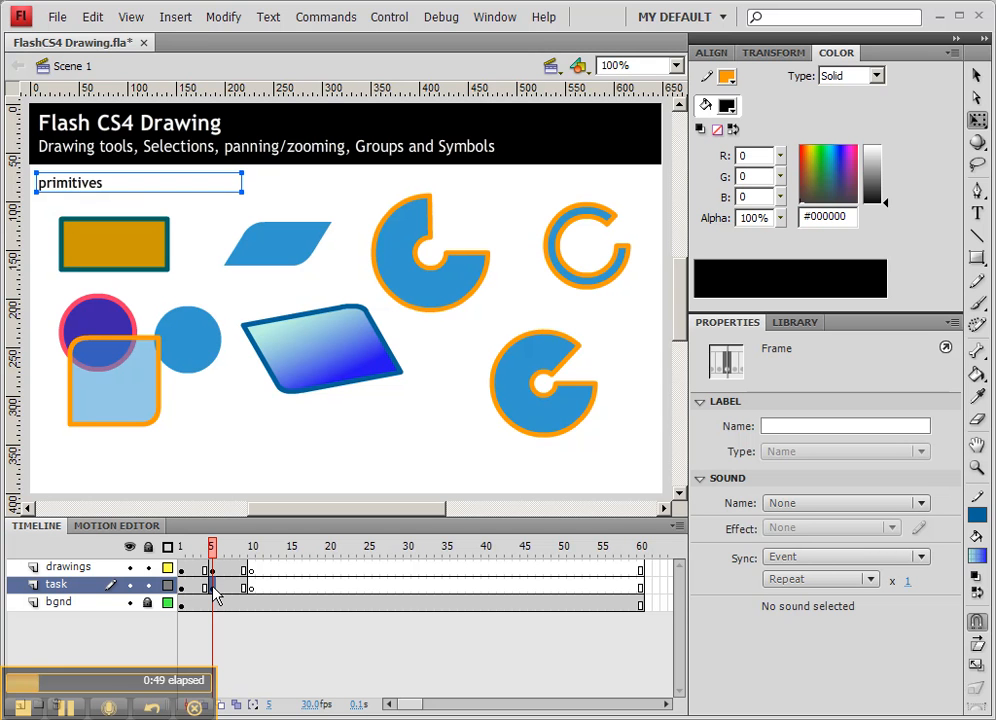
left_click(80, 190)
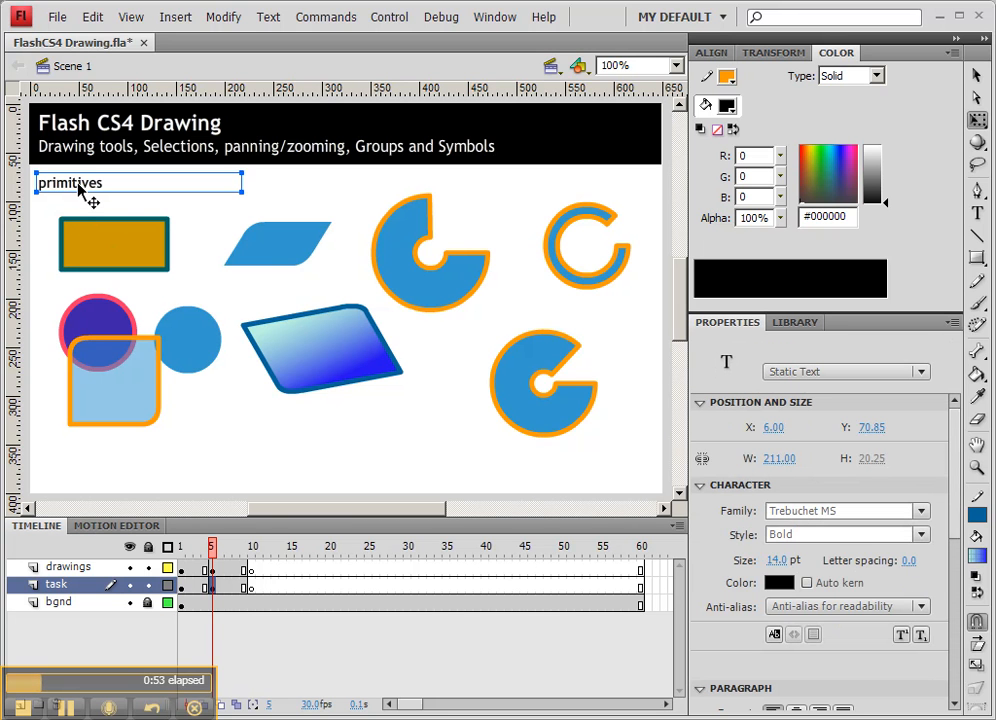
right_click(80, 189)
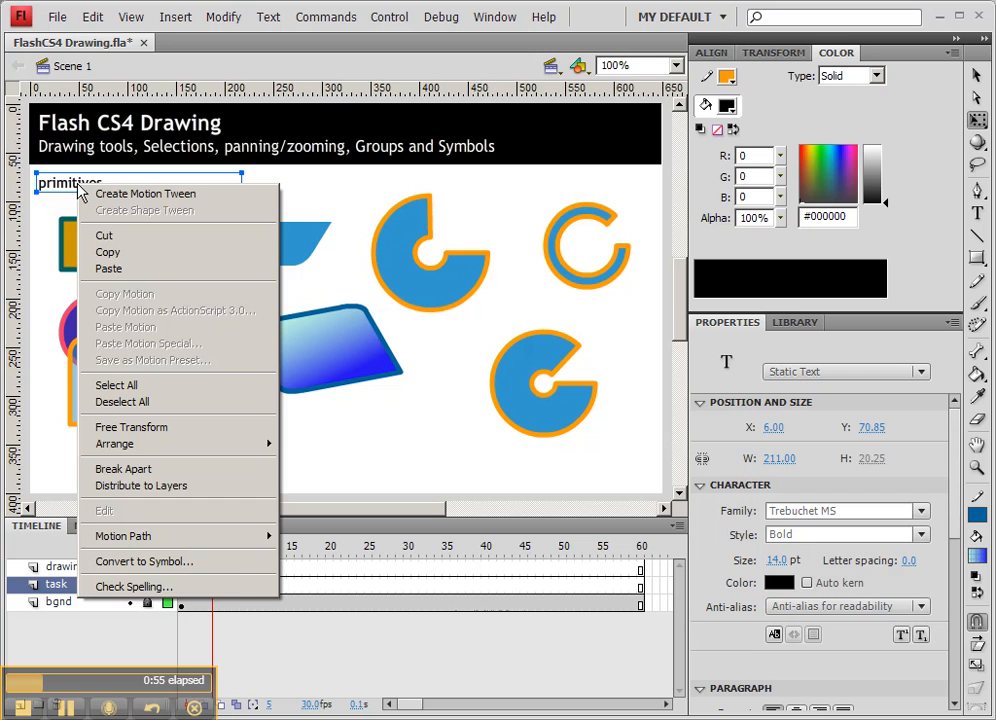
left_click(112, 253)
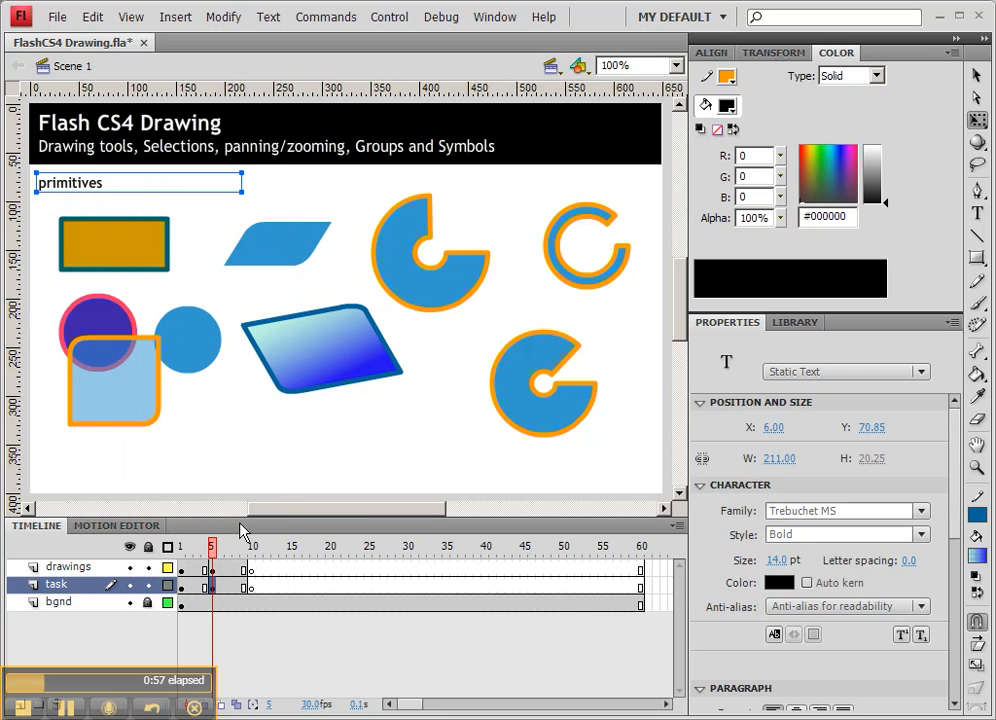
left_click(252, 588)
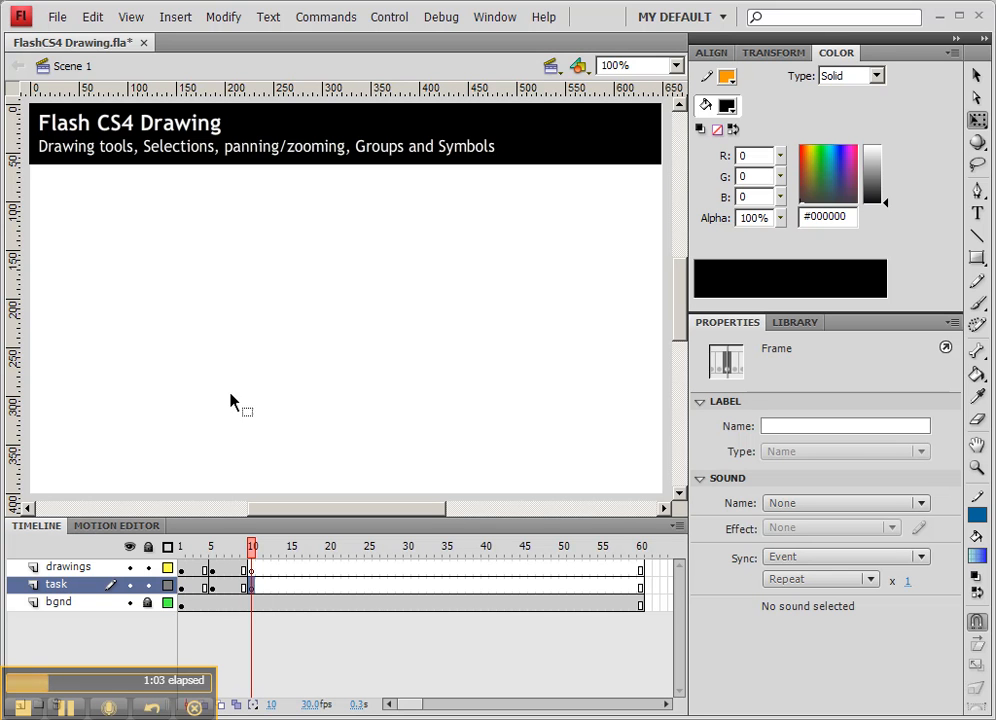
right_click(137, 232)
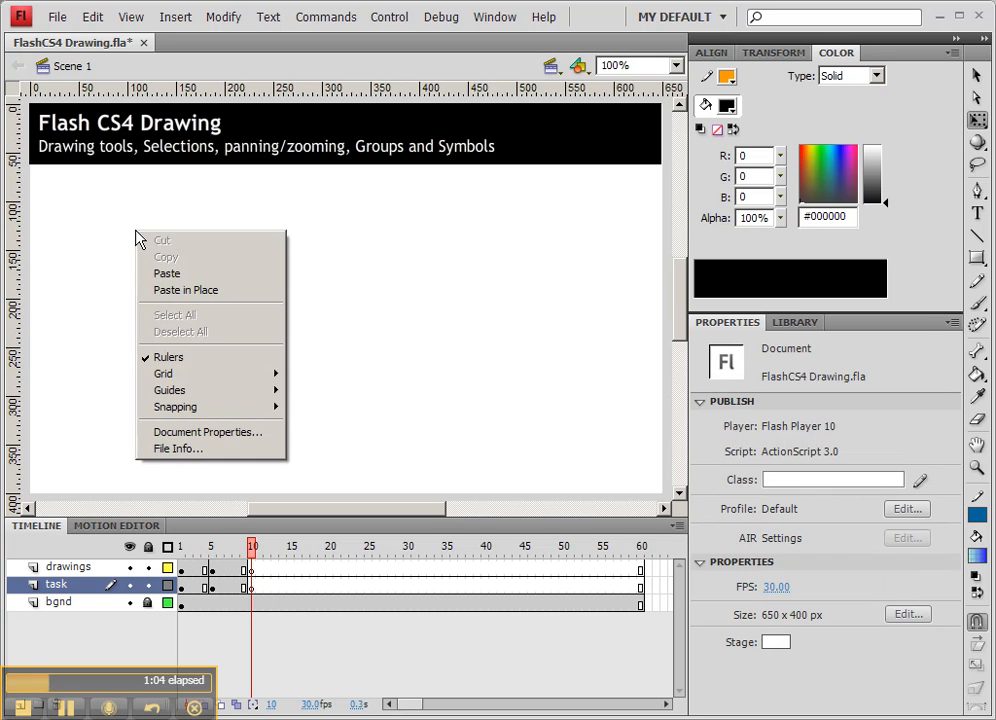
left_click(189, 296)
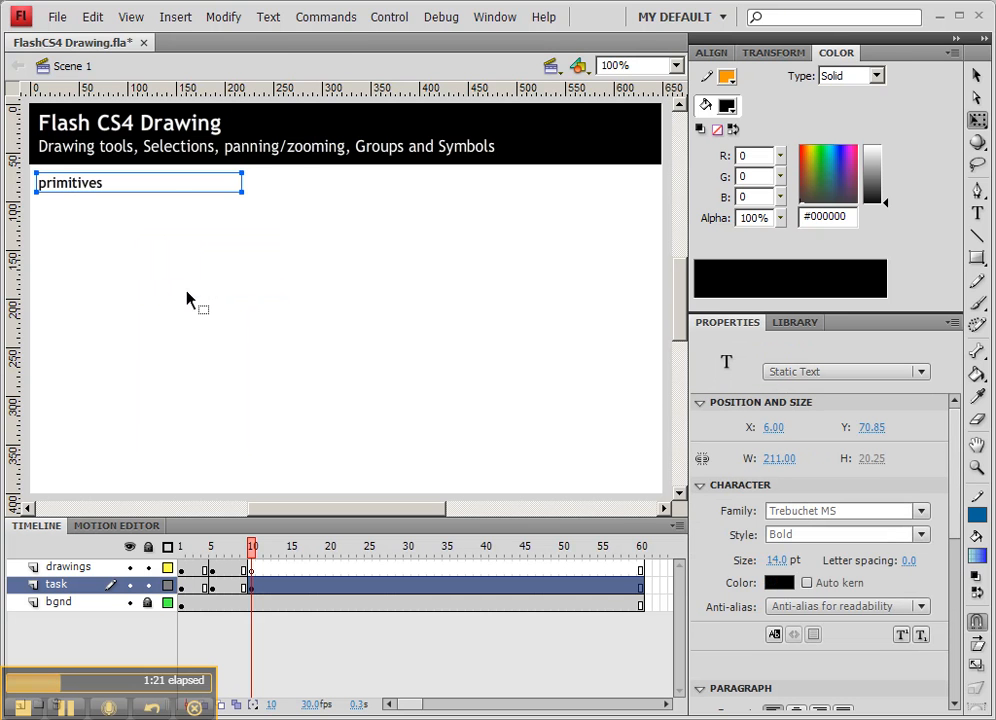
Examine the available paste commands and the Paste Special formats without pasting anything
left_click(91, 18)
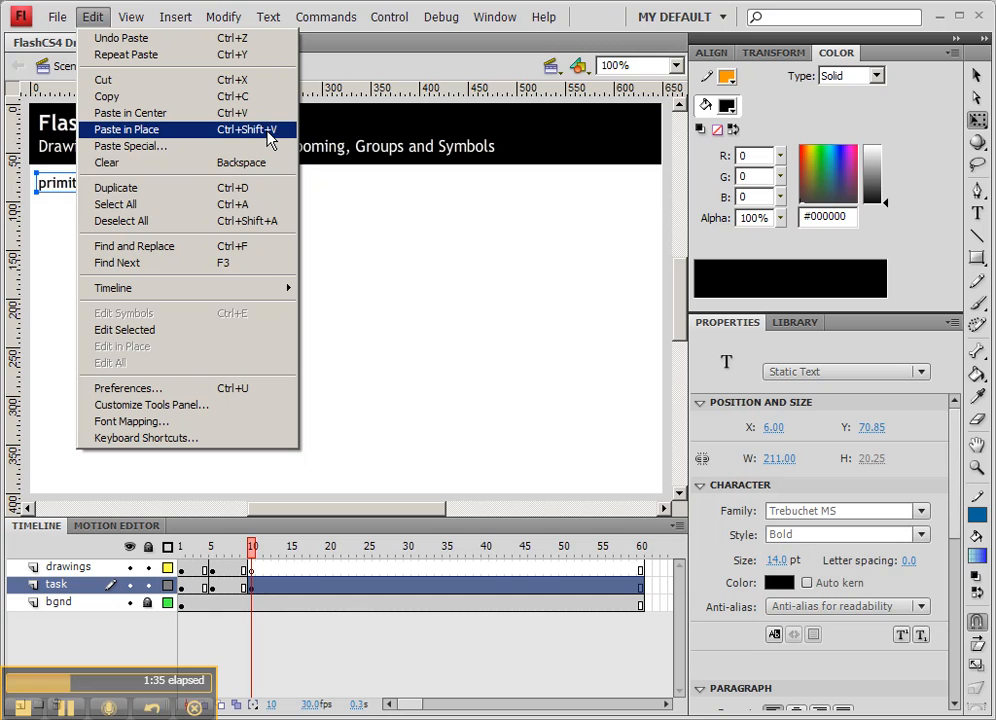
left_click(130, 147)
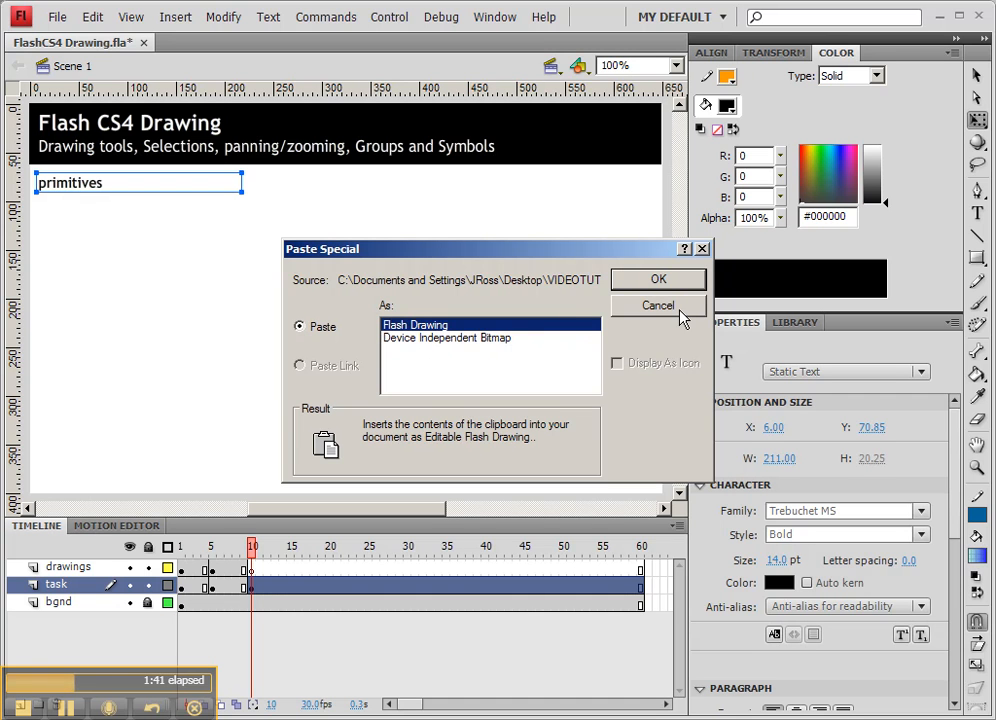
left_click(452, 337)
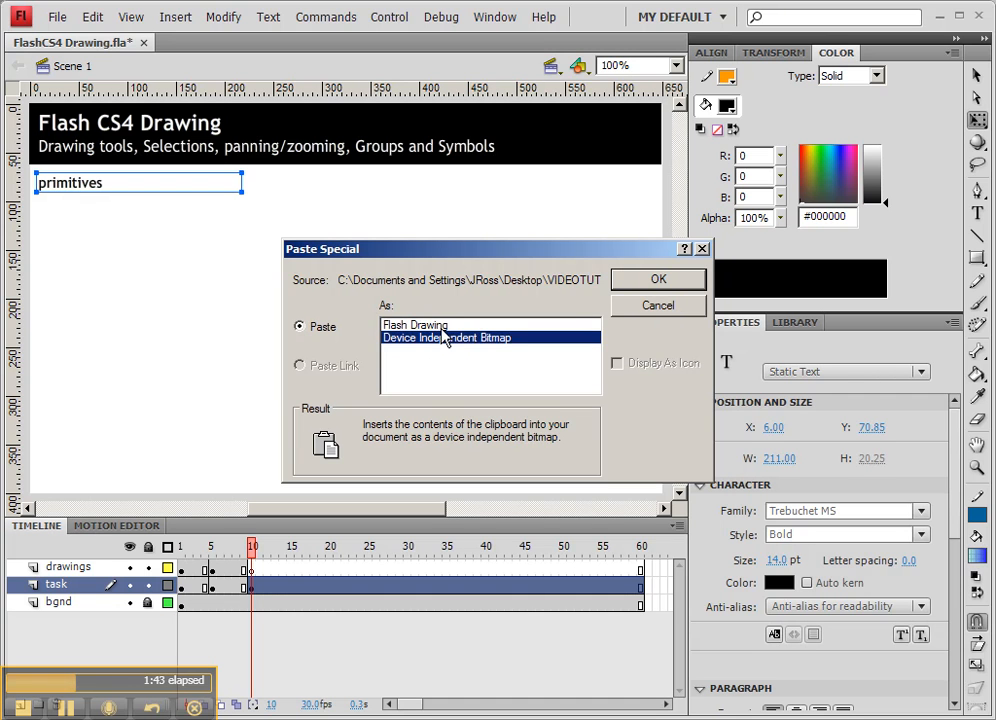
left_click(440, 327)
left_click(637, 309)
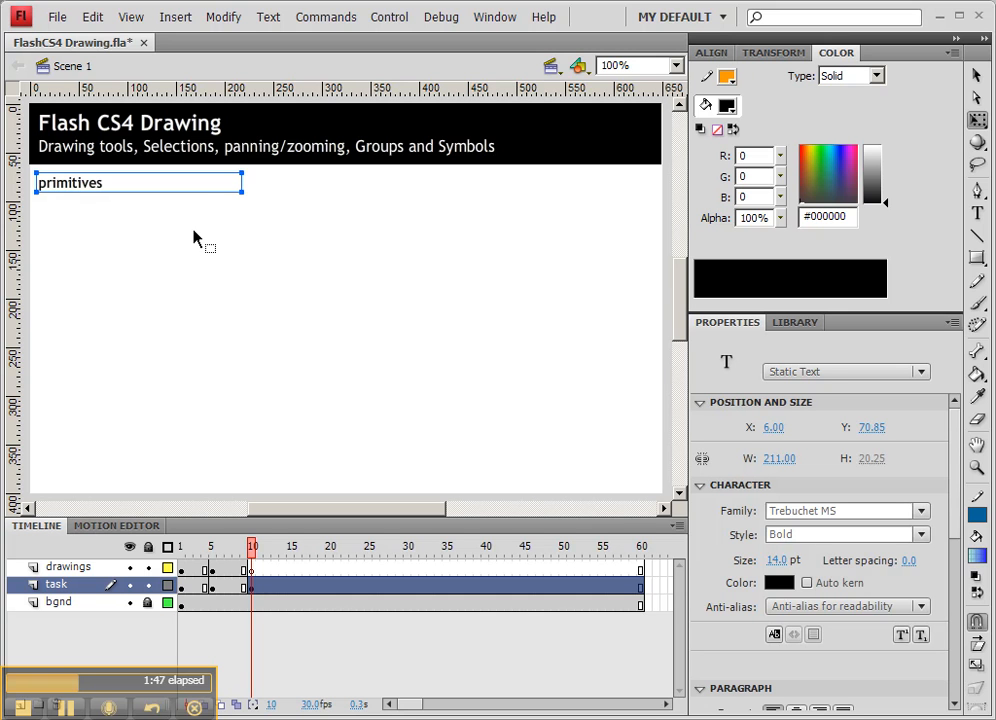
left_click(96, 22)
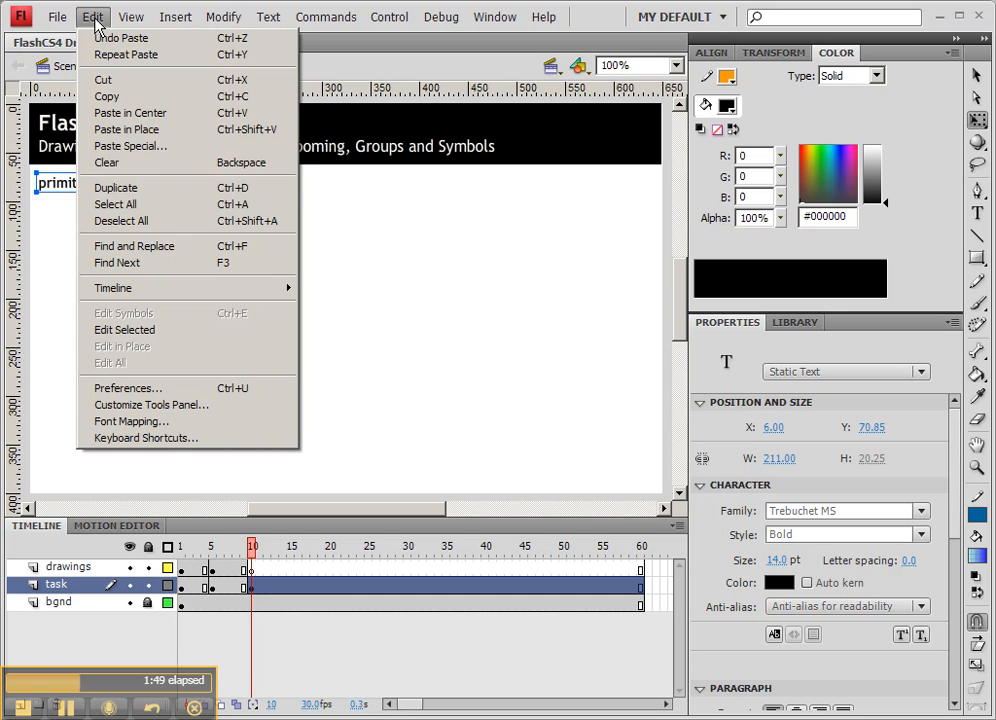
left_click(494, 213)
left_click(494, 213)
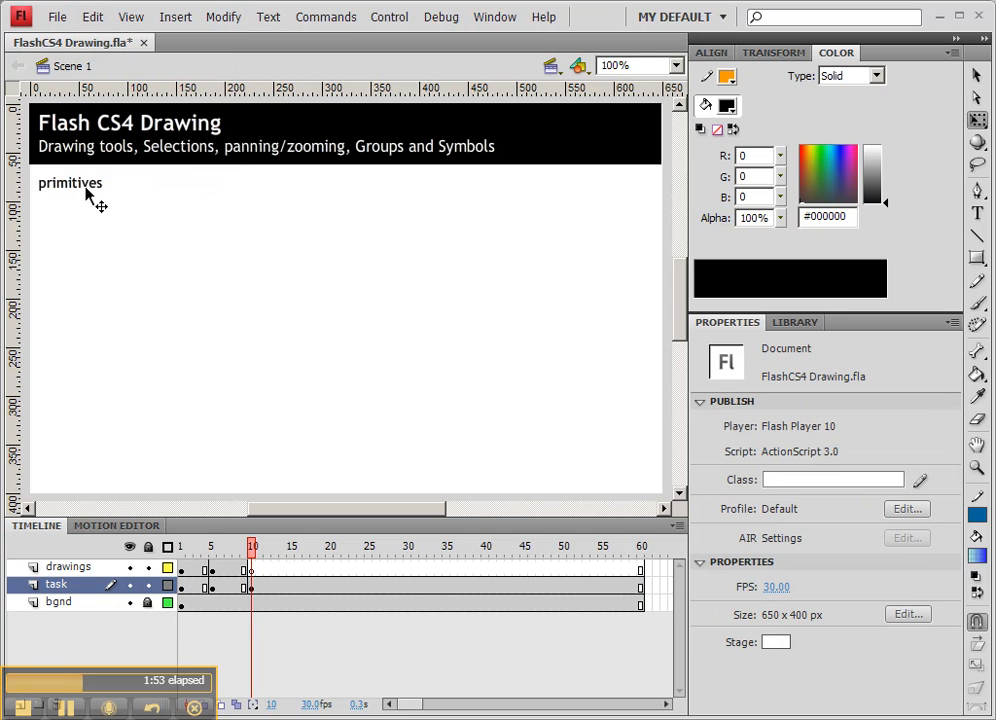
Change the pasted text at frame 10 of the task layer to "lines"
left_click(253, 589)
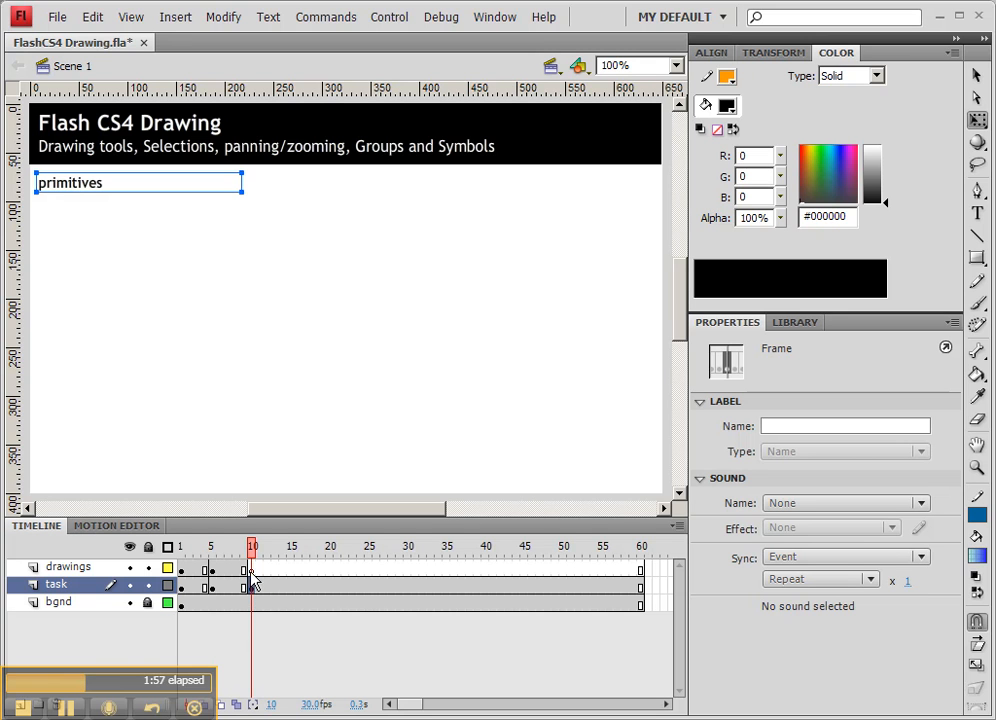
double_click(75, 186)
left_click_drag(108, 184, 35, 183)
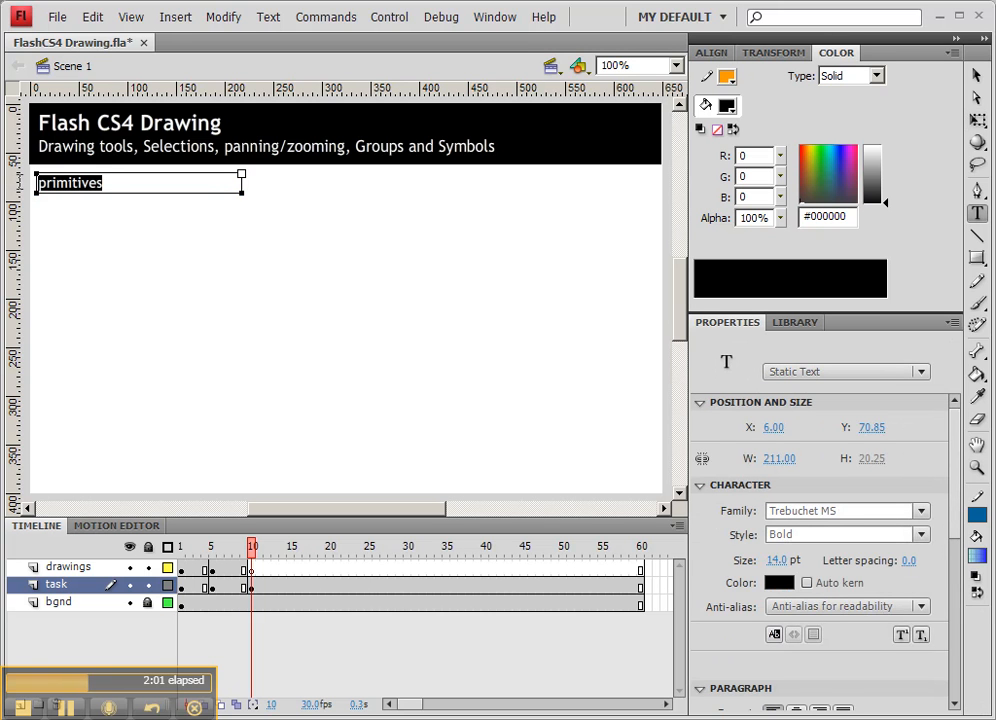
type("lin")
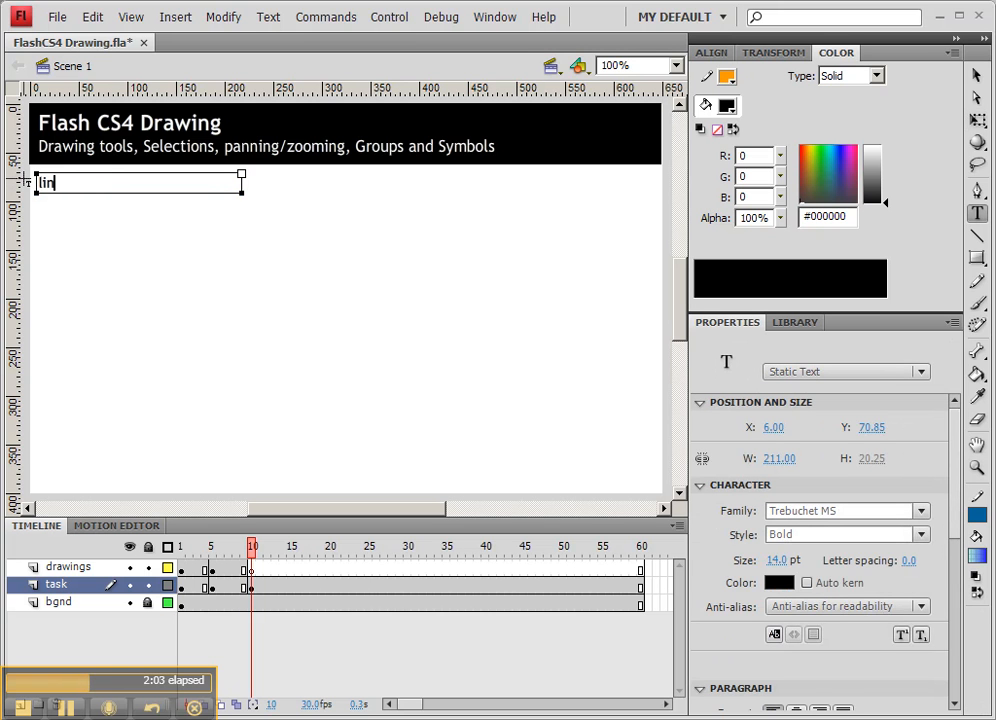
type("es")
key("Return")
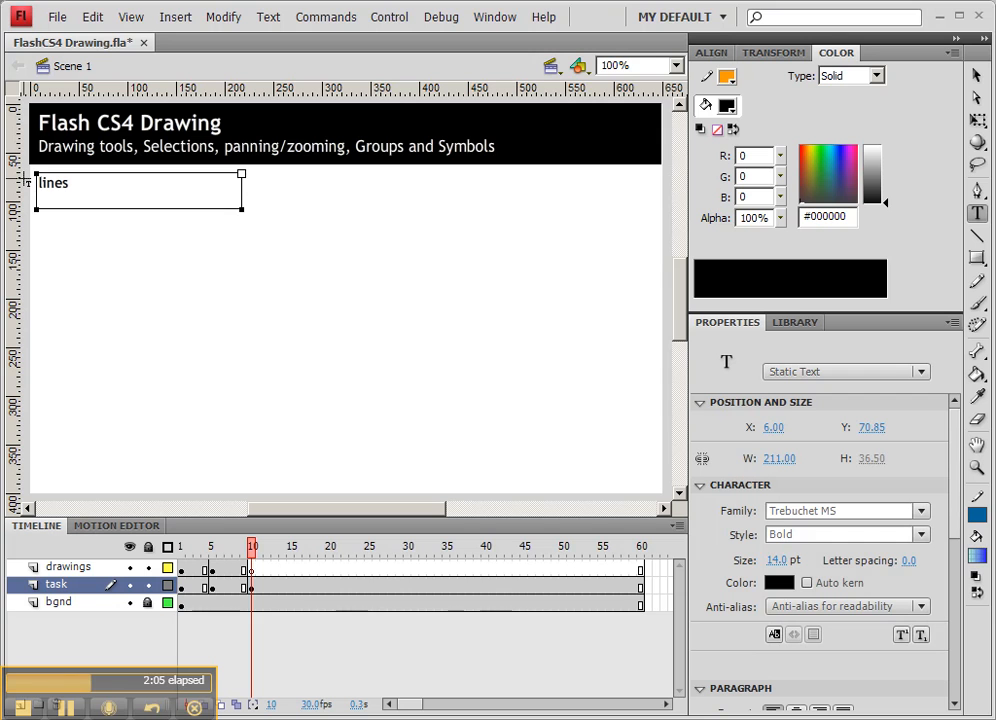
key("BackSpace")
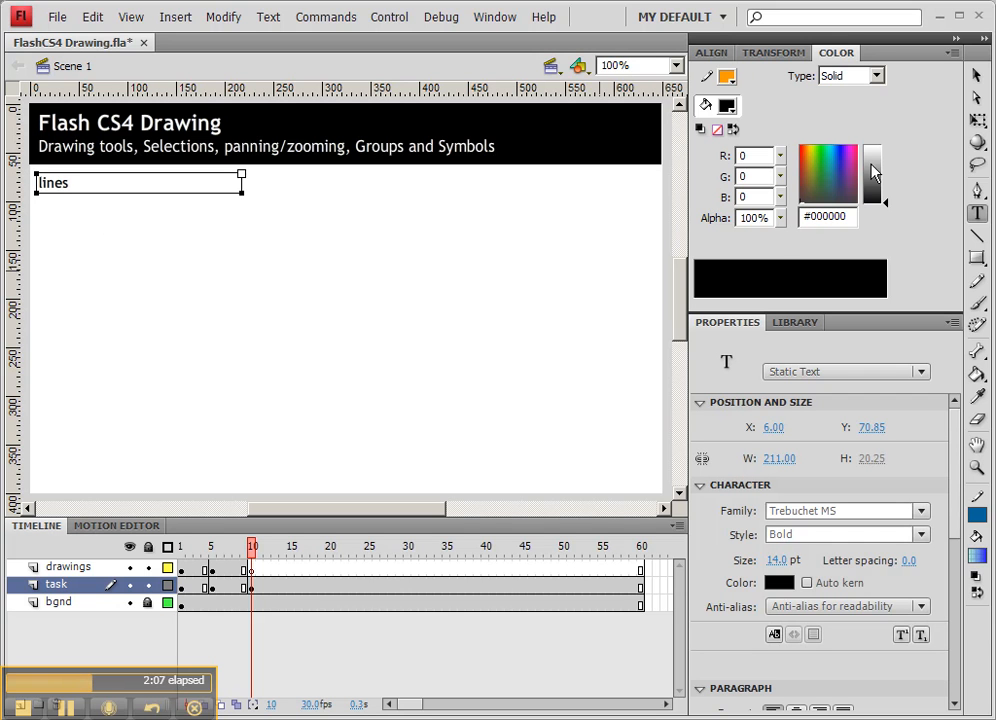
left_click(976, 75)
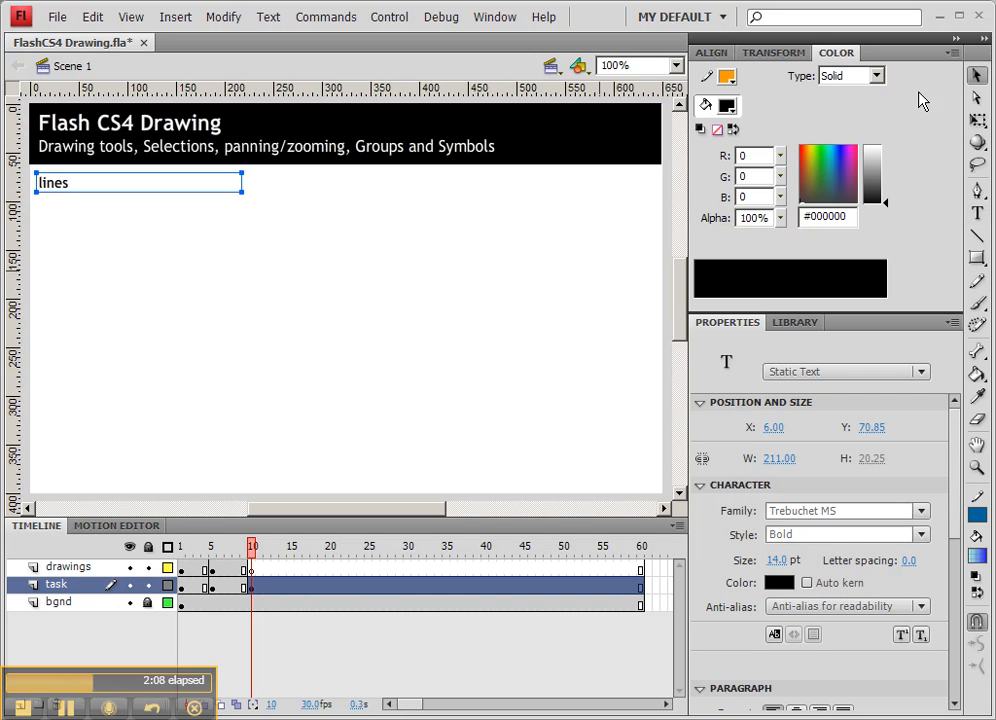
Draw two slanted lines and two roughly horizontal lines crossing them at frame 10 of the drawings layer with the Line tool
left_click(251, 570)
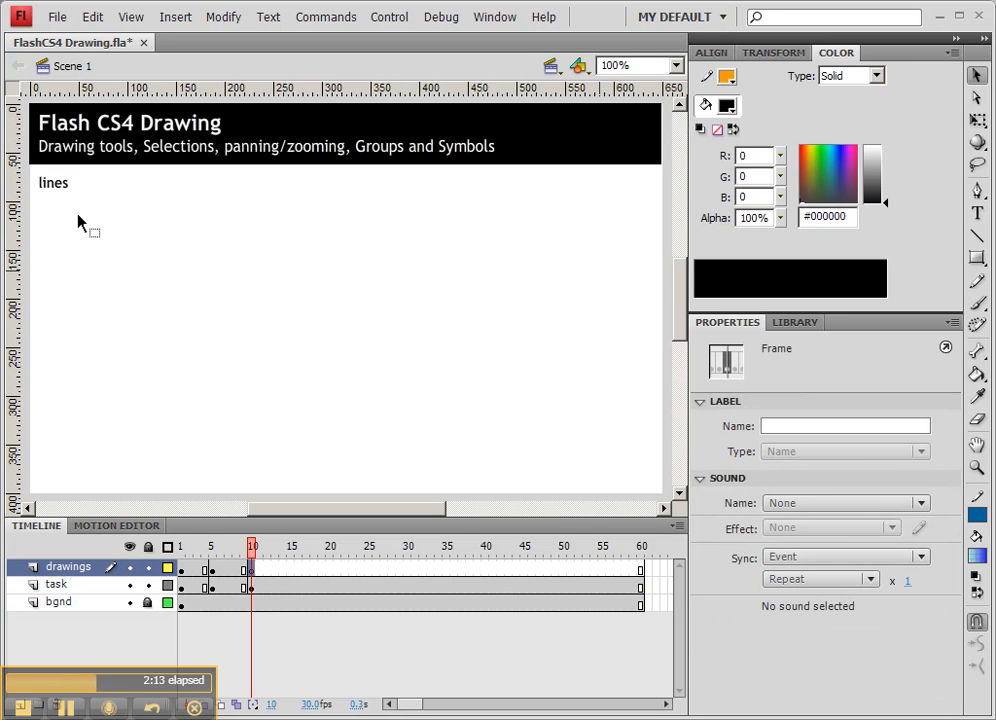
left_click(977, 238)
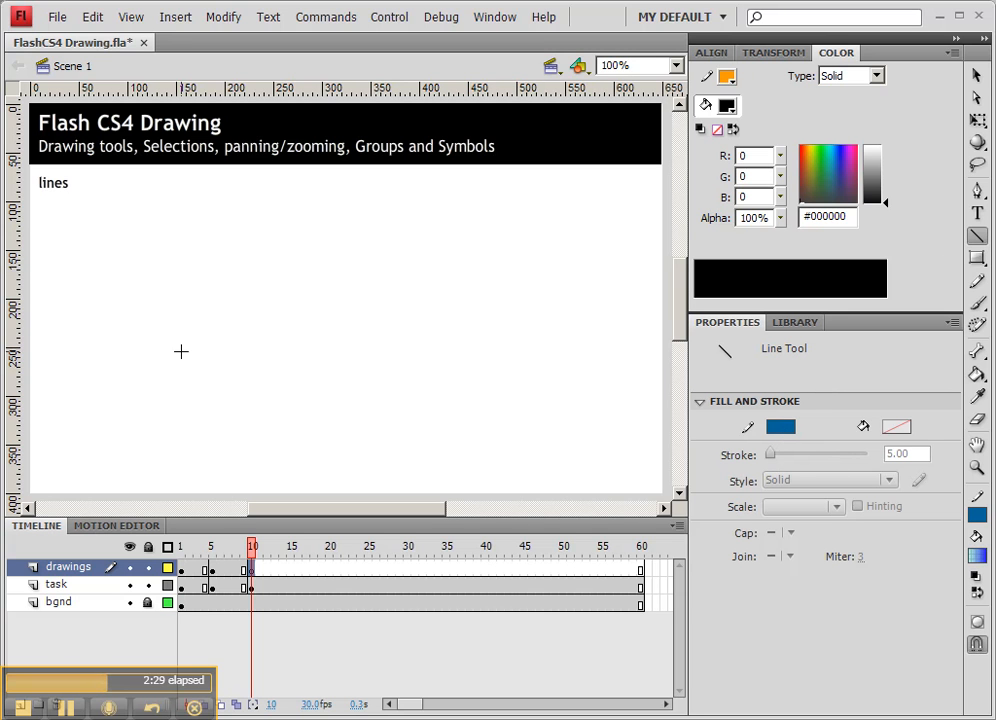
left_click_drag(245, 216, 150, 383)
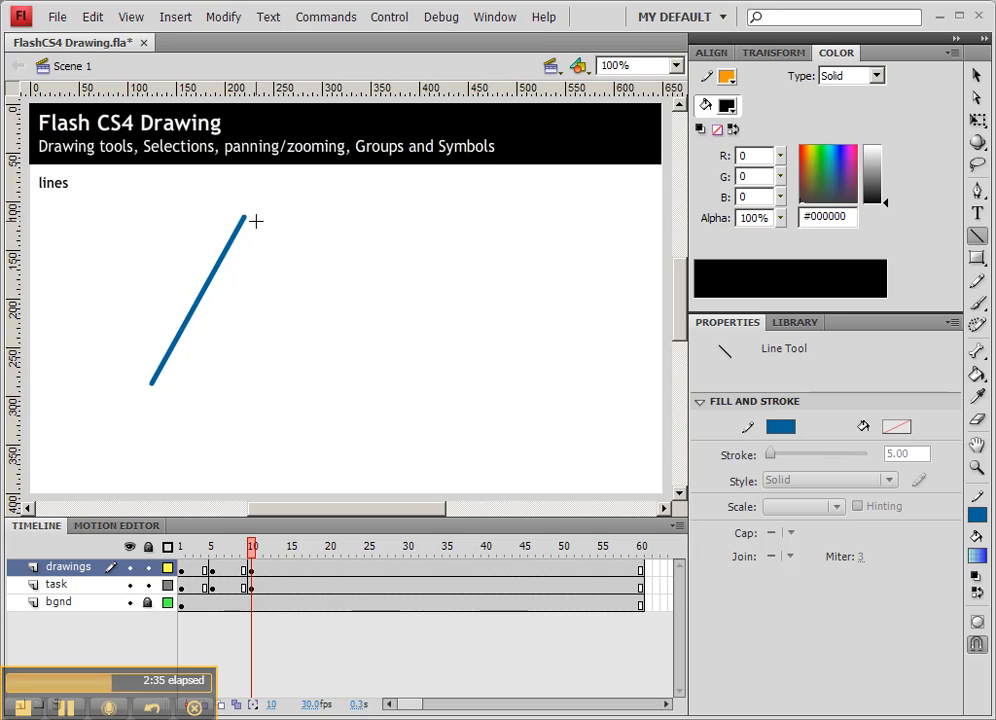
left_click_drag(252, 219, 325, 351)
left_click_drag(172, 252, 315, 250)
left_click_drag(131, 316, 327, 293)
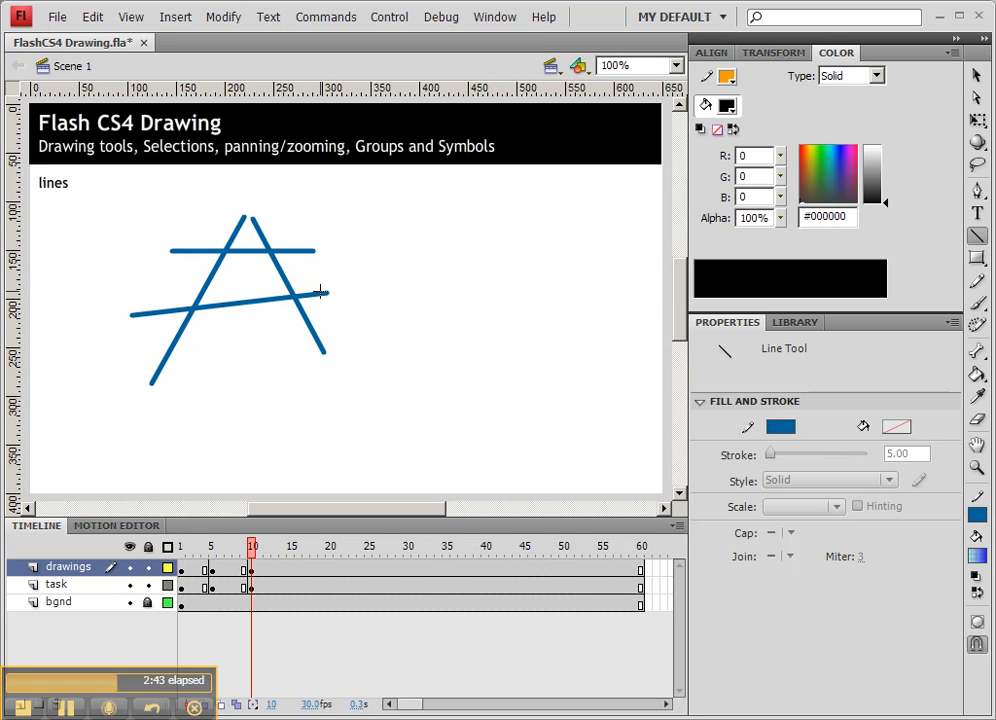
Pull the right slanted line's upper end away, and delete both line ends projecting above the upper horizontal line
left_click(977, 80)
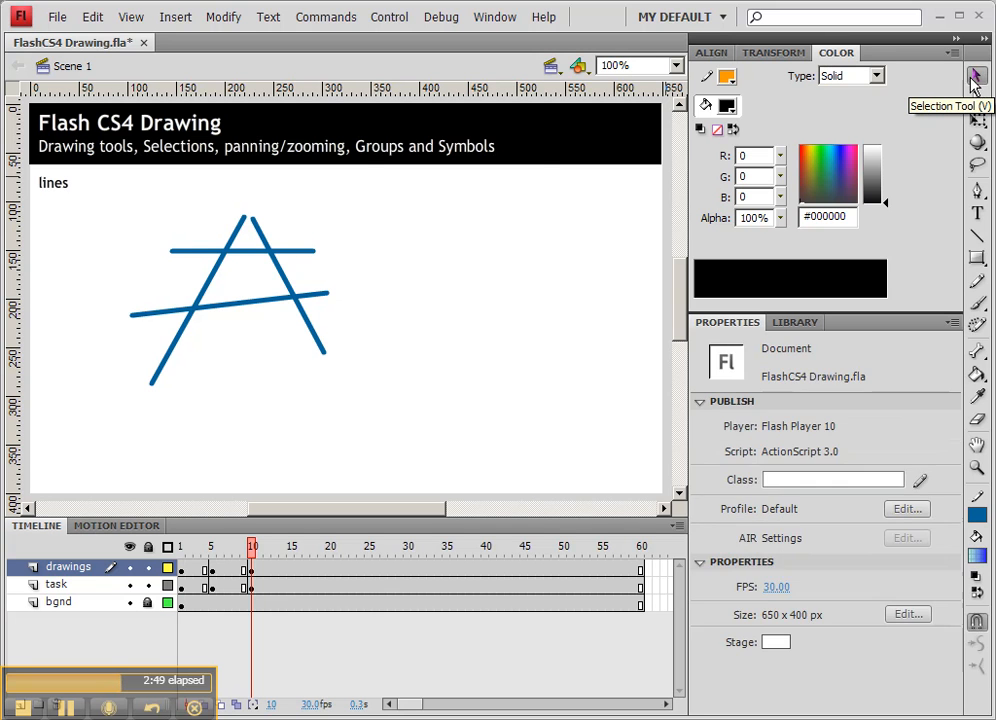
left_click(260, 236)
left_click_drag(275, 253, 311, 227)
left_click_drag(233, 233, 213, 233)
left_click(213, 235)
key("Delete")
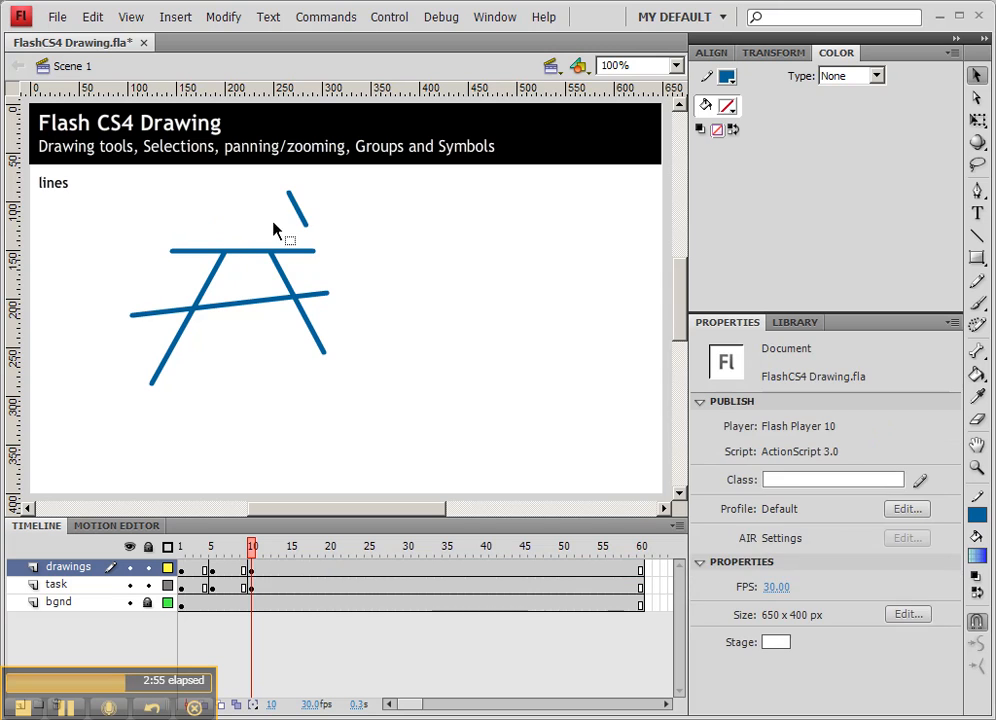
left_click(305, 222)
key("Delete")
Delete the remaining overhanging line segments beyond the intersections so that only a closed trapezoid remains
left_click(283, 252)
key("Delete")
left_click(209, 252)
key("Delete")
left_click(178, 316)
key("Delete")
left_click(180, 334)
key("Delete")
left_click(306, 320)
key("Delete")
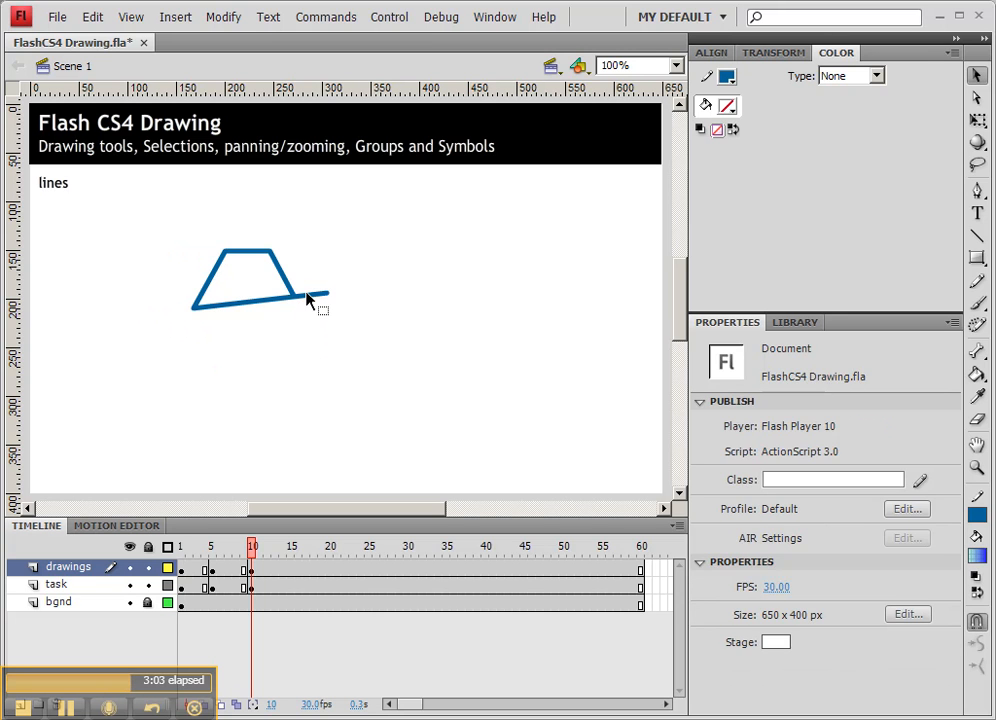
left_click(308, 296)
key("Delete")
Select the whole trapezoid outline and move it up and to the left, to about X 75, Y 122
left_click_drag(160, 231, 300, 312)
left_click_drag(278, 269, 187, 241)
left_click(278, 245)
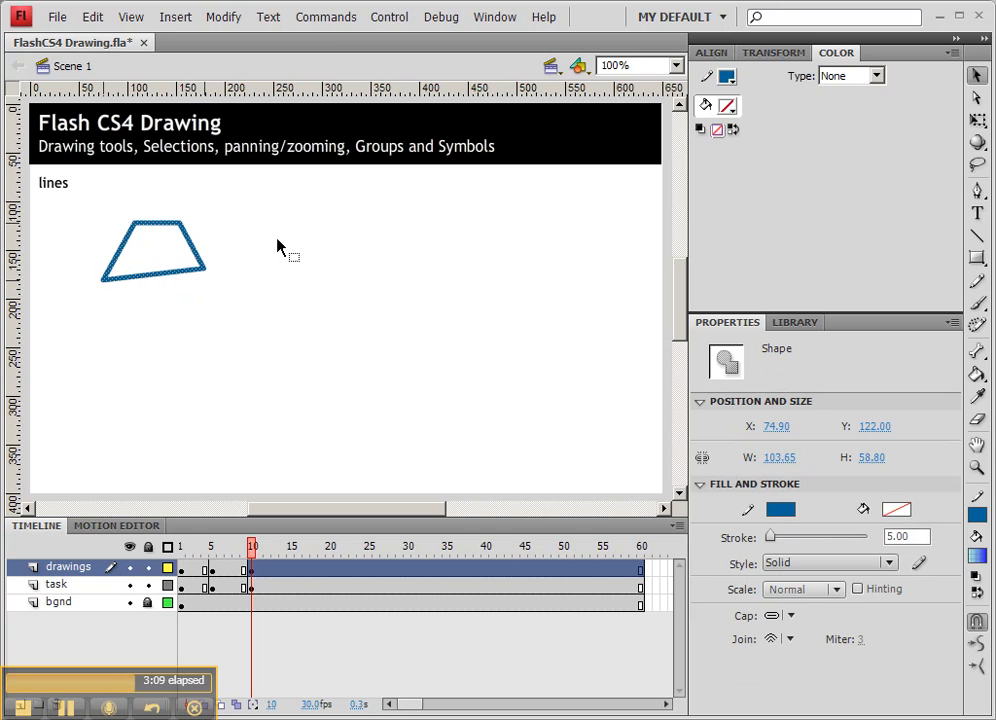
Draw five straight lines crossing one another to the right of the trapezoid with the Line tool
left_click(977, 235)
left_click_drag(297, 208, 259, 313)
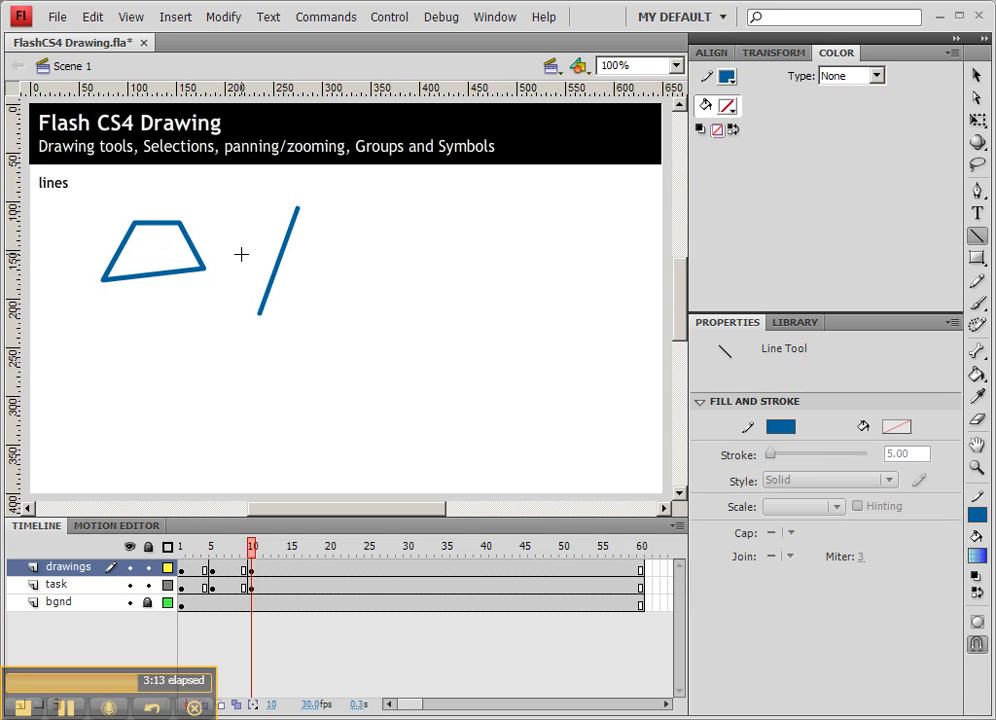
left_click_drag(248, 252, 377, 229)
left_click_drag(275, 209, 366, 287)
left_click_drag(245, 291, 384, 336)
left_click_drag(303, 329, 347, 252)
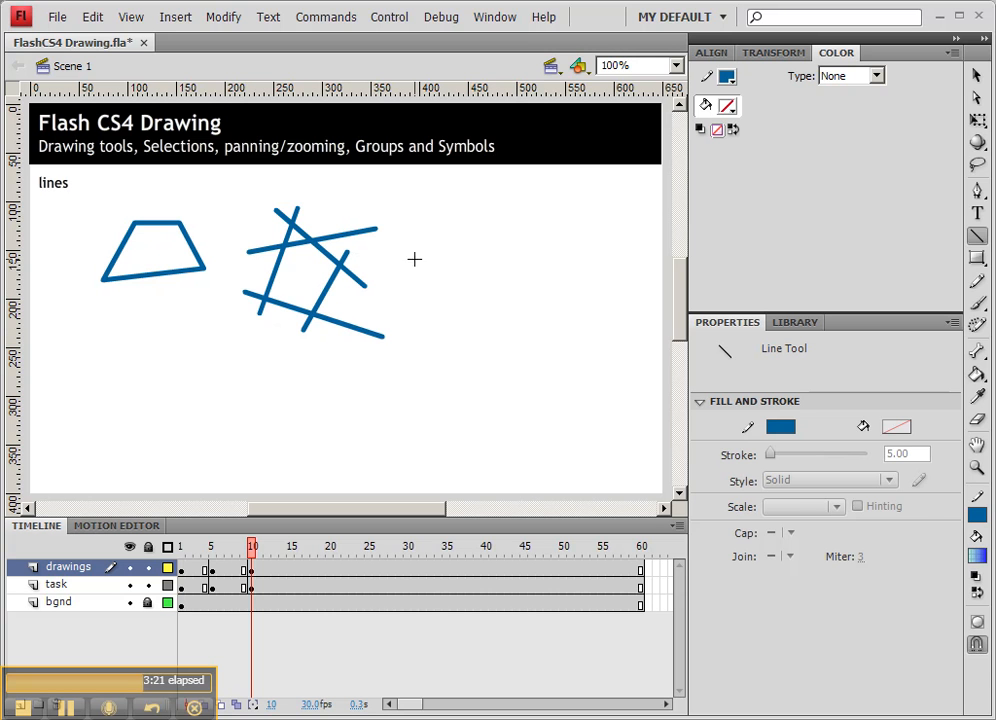
Delete the line pieces projecting above the new figure's top line and that line's overhang beyond the right slanted line
left_click(977, 80)
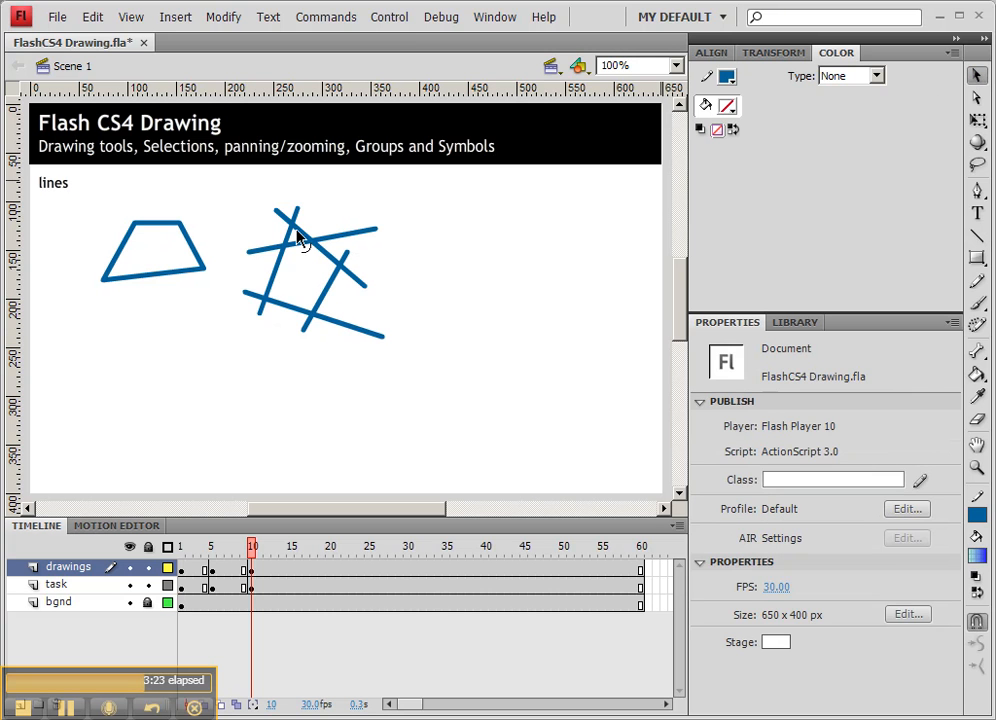
left_click(298, 235)
key("Delete")
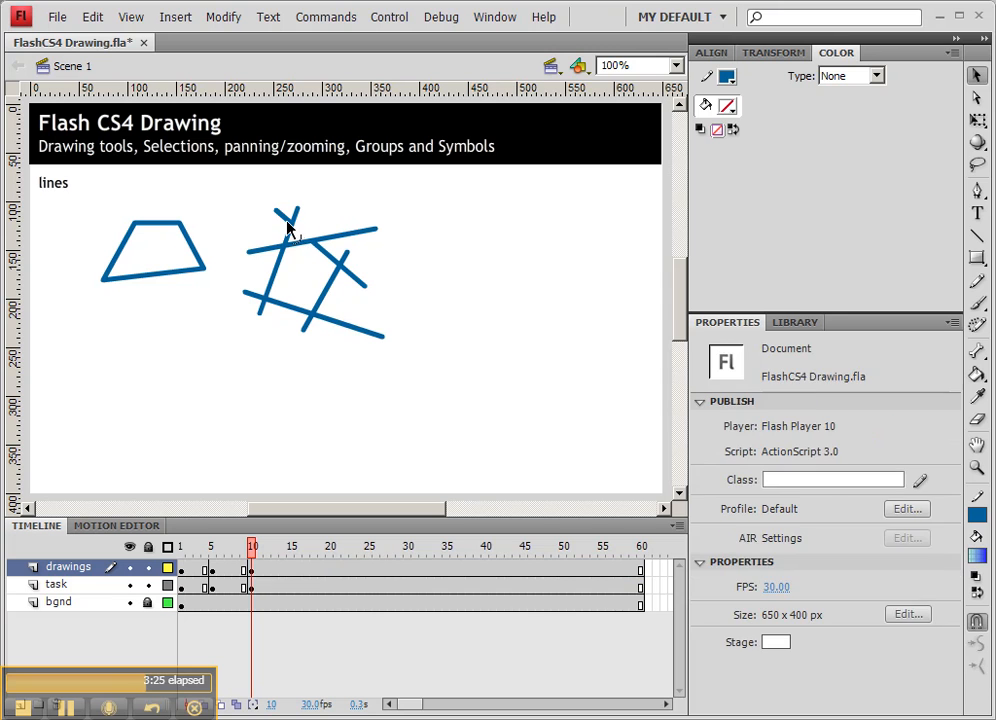
left_click(292, 232)
key("Delete")
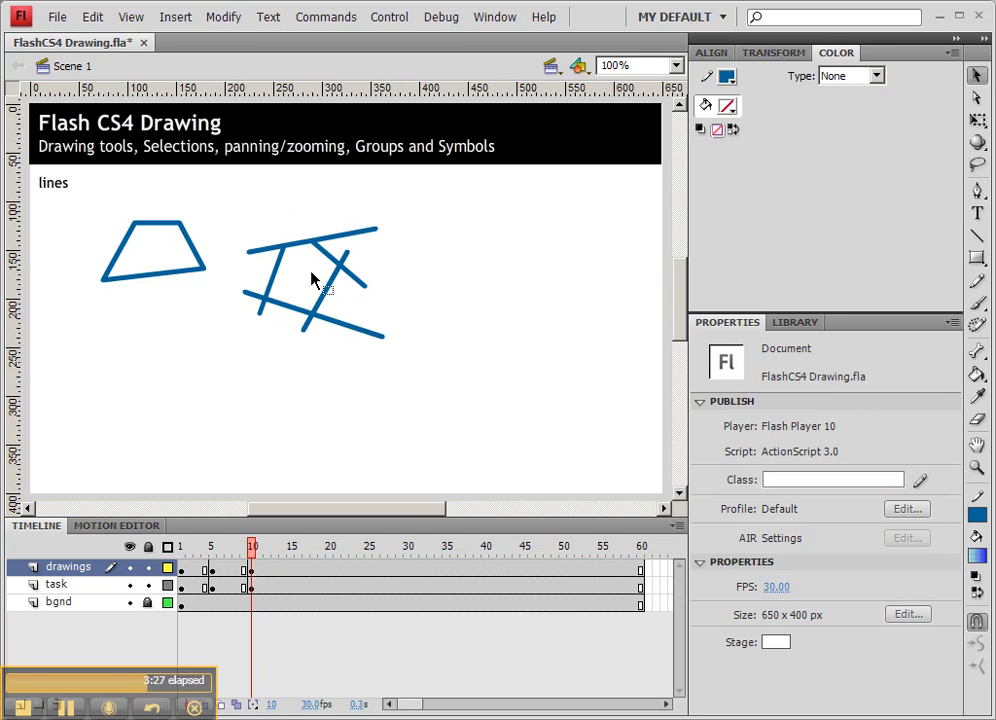
left_click(350, 237)
key("Delete")
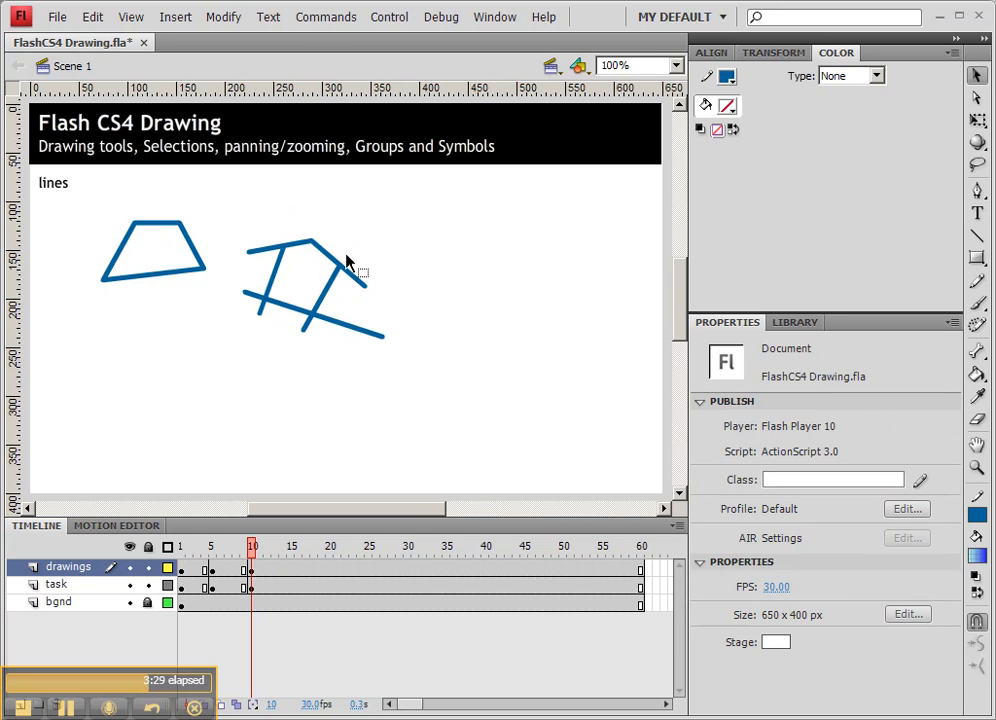
Delete both overhanging ends of the new figure's bottom line, outside its two side lines
left_click(353, 277)
left_click(335, 322)
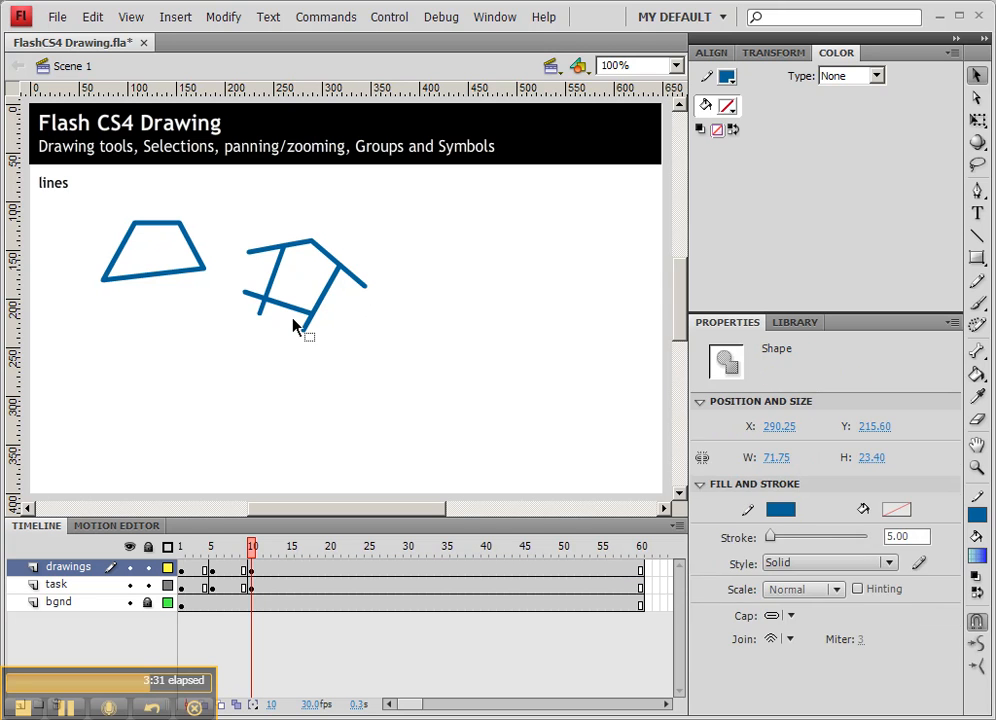
key("Delete")
left_click(248, 296)
key("Delete")
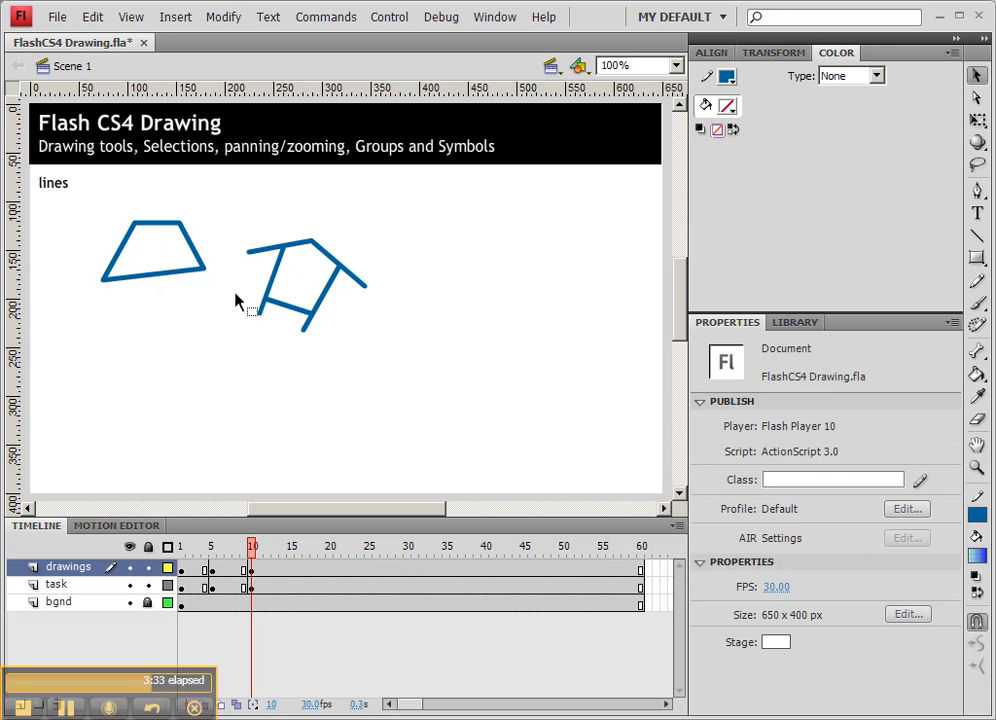
Select the whole trimmed five-line figure, move it up about 24 px level with the trapezoid, and deselect it
left_click_drag(236, 224, 385, 360)
left_click_drag(328, 291, 328, 267)
left_click(454, 256)
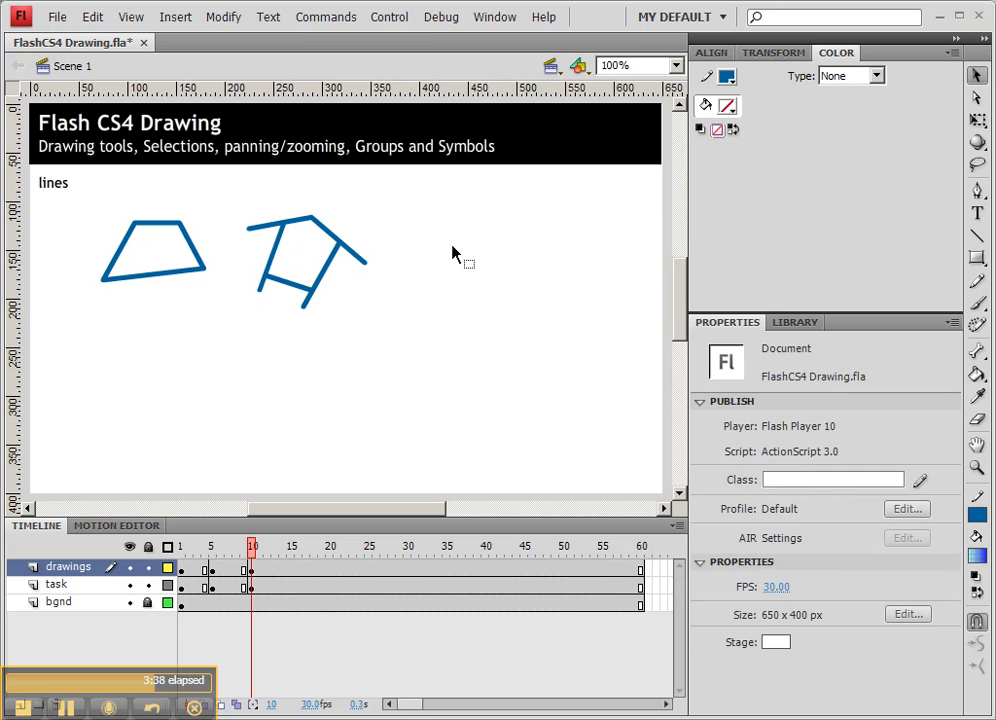
Draw a rectangle about 82 px tall with a blue outline and gradient fill to the right of the line figures using the Rectangle tool
left_click(977, 259)
left_click(977, 262)
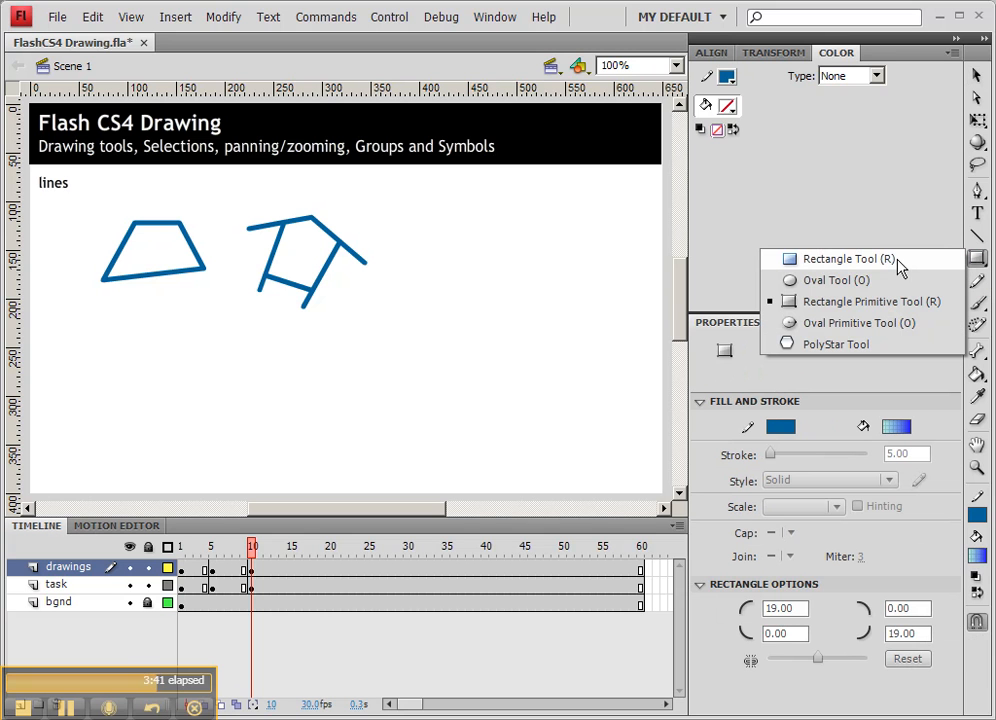
left_click(828, 262)
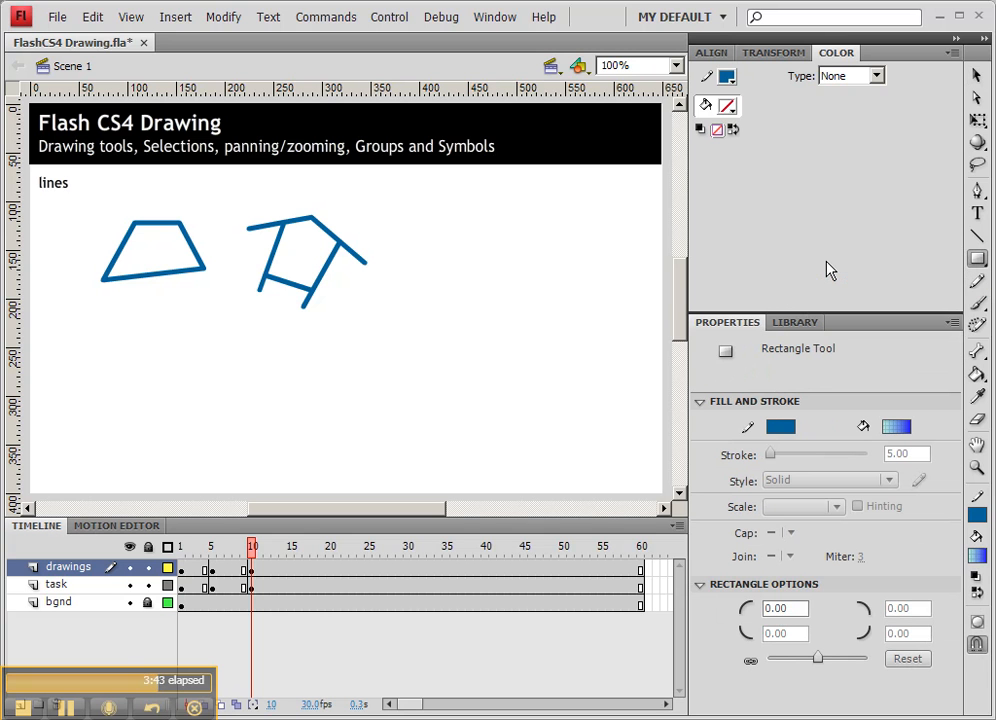
left_click_drag(433, 211, 566, 291)
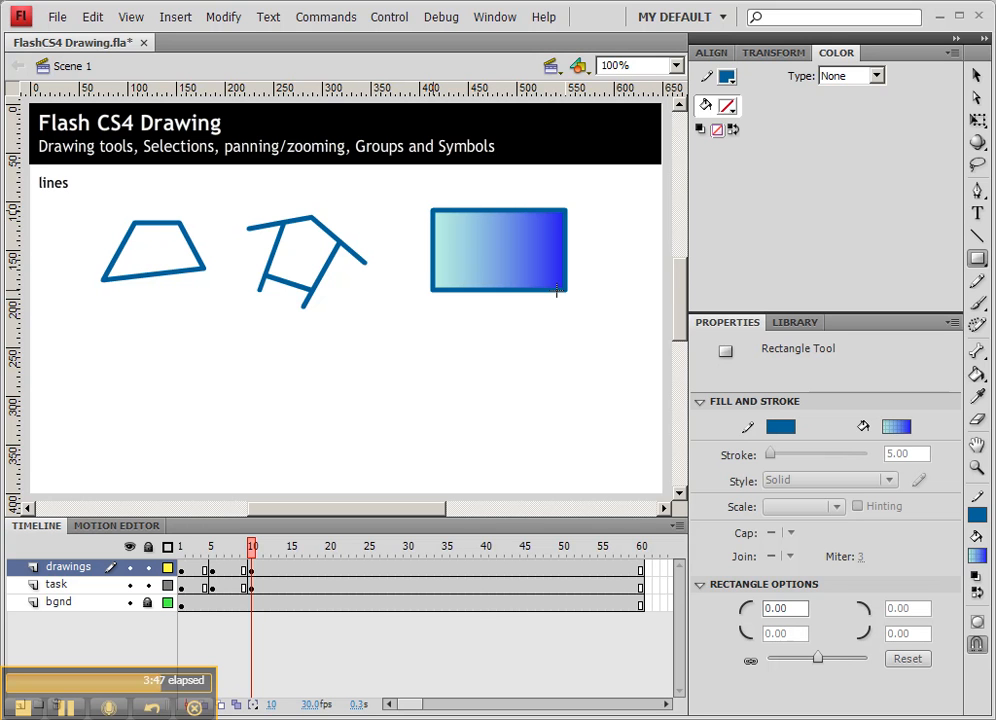
Select the rectangle's fill alone, select the whole rectangle with its outline, and deselect it
key("v")
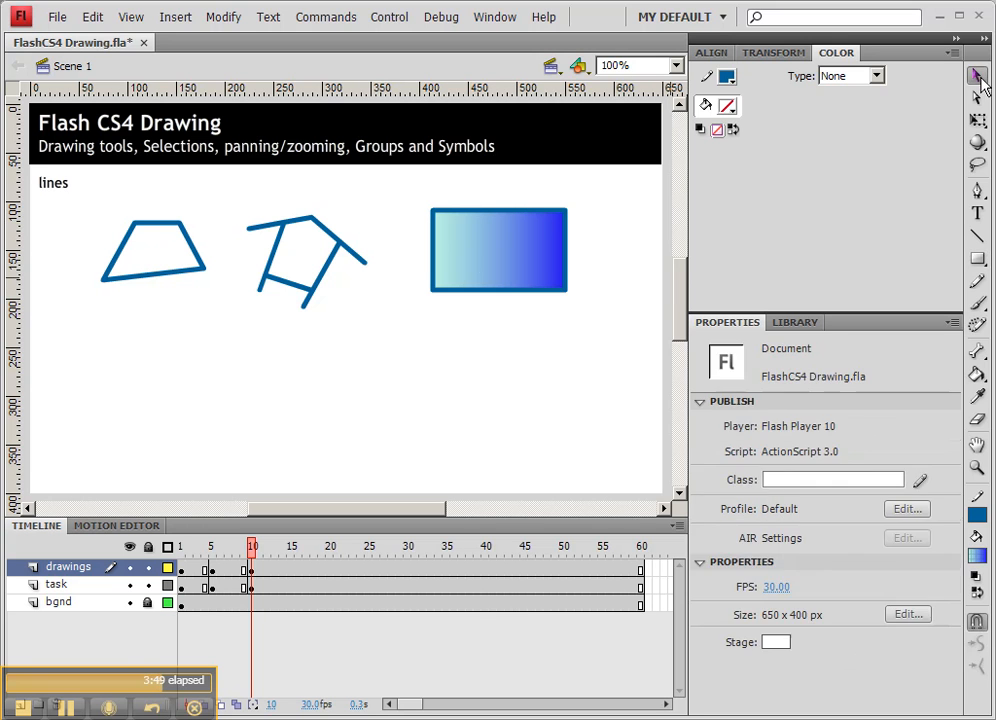
left_click(451, 276)
mouse_move(420, 205)
left_mouse_down()
mouse_move(618, 311)
mouse_move(612, 318)
left_mouse_up()
left_click(607, 314)
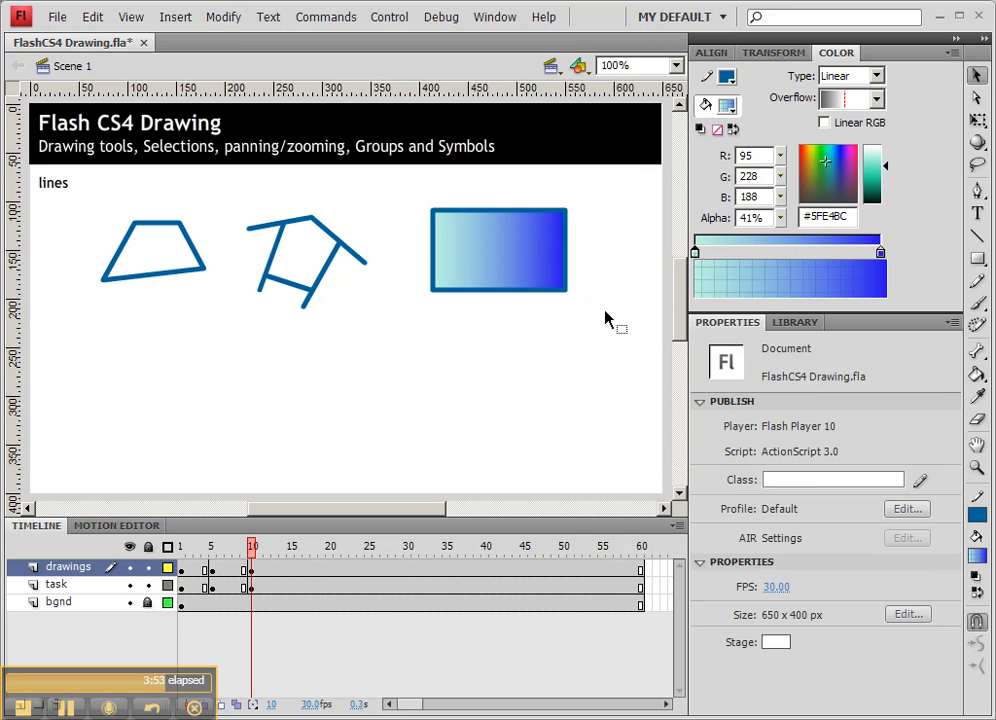
Draw a slanted line through the rectangle with the Line tool, extending past its top and bottom edges
left_click(977, 236)
left_click_drag(515, 190, 424, 375)
left_click(975, 77)
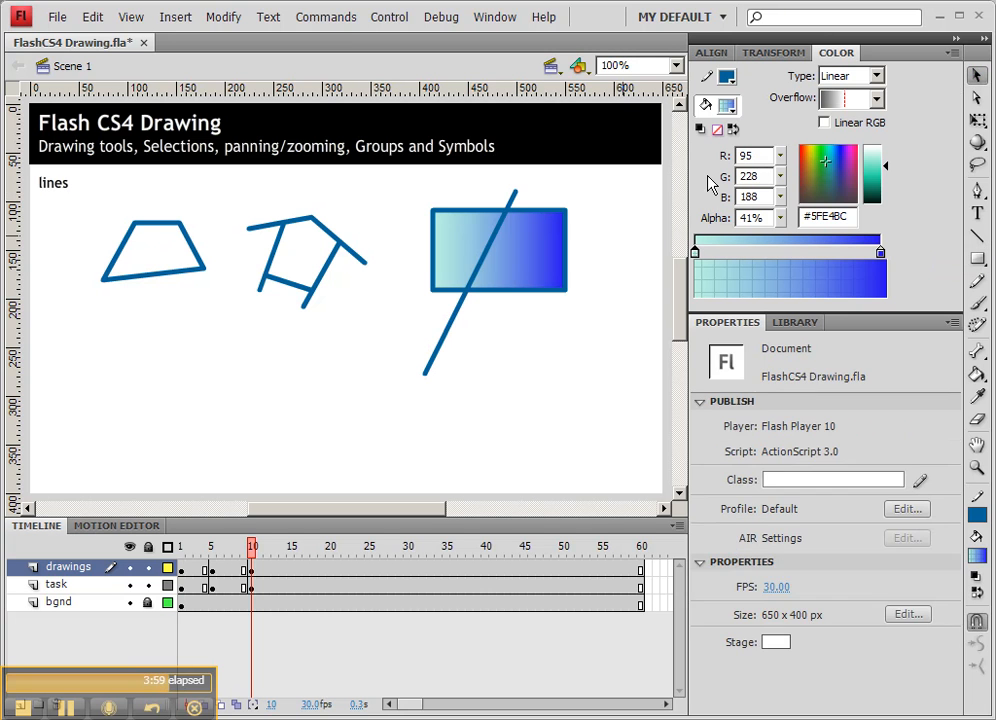
Select the fill and outlines of the rectangle's right part, including the dividing line, and move it about 50 px right
left_click(540, 228)
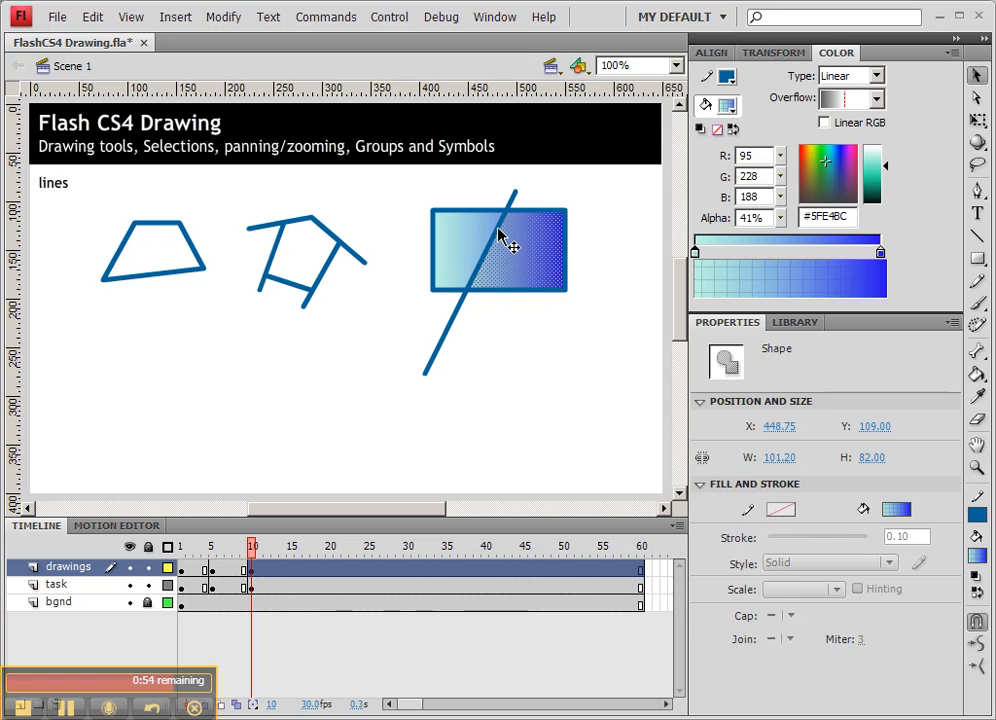
left_click(527, 211, "shift")
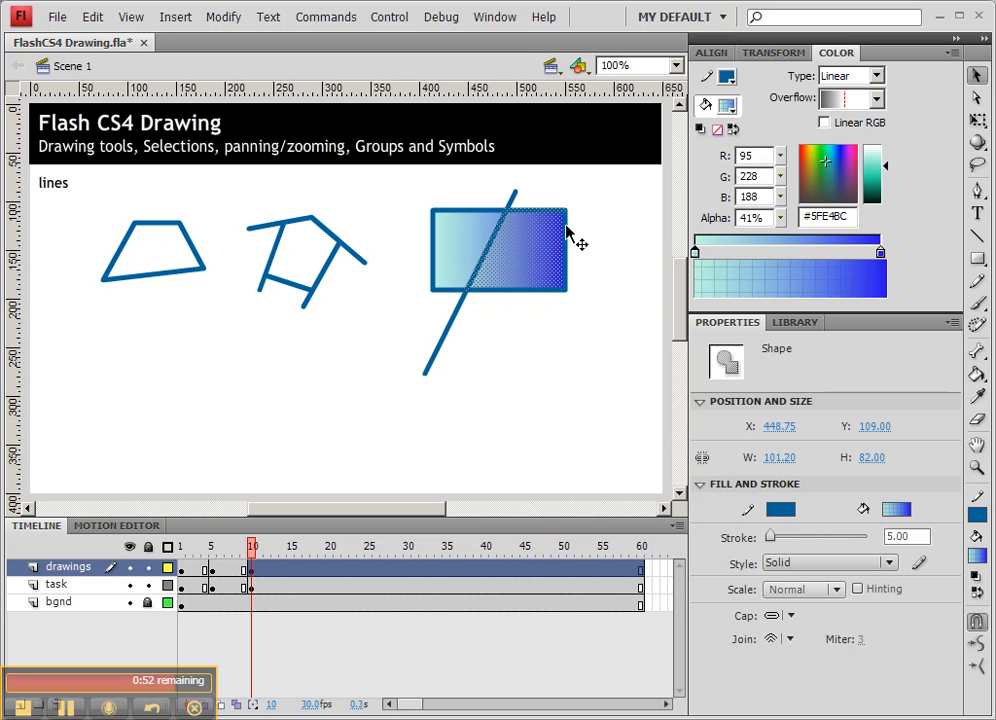
left_click_drag(520, 276, 571, 276)
left_click(508, 268)
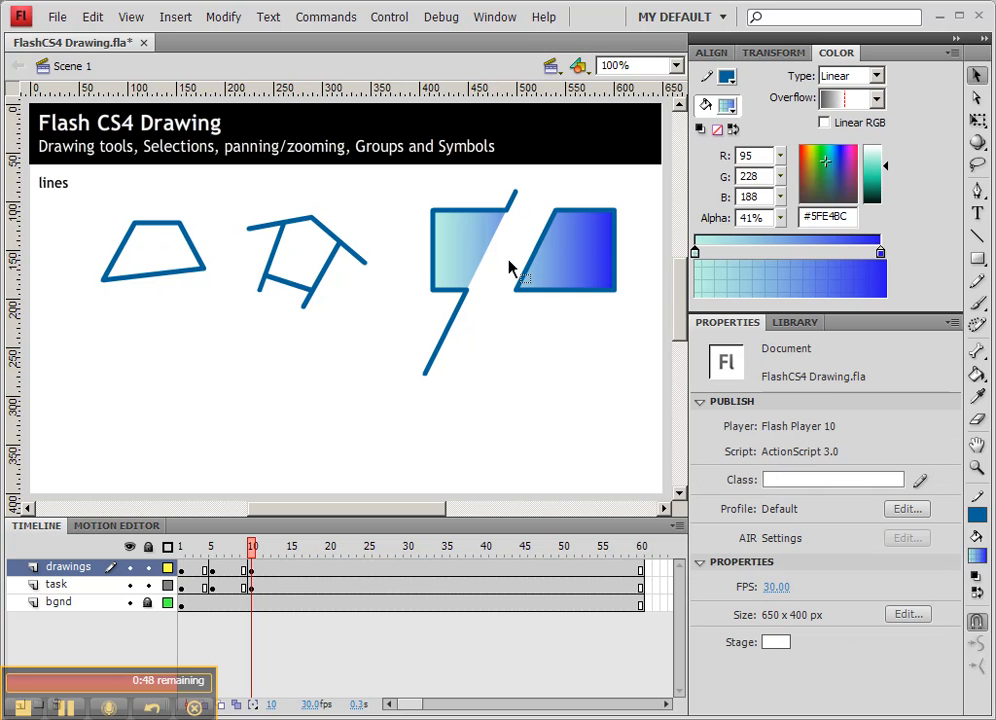
left_click_drag(406, 192, 487, 396)
left_click(494, 391)
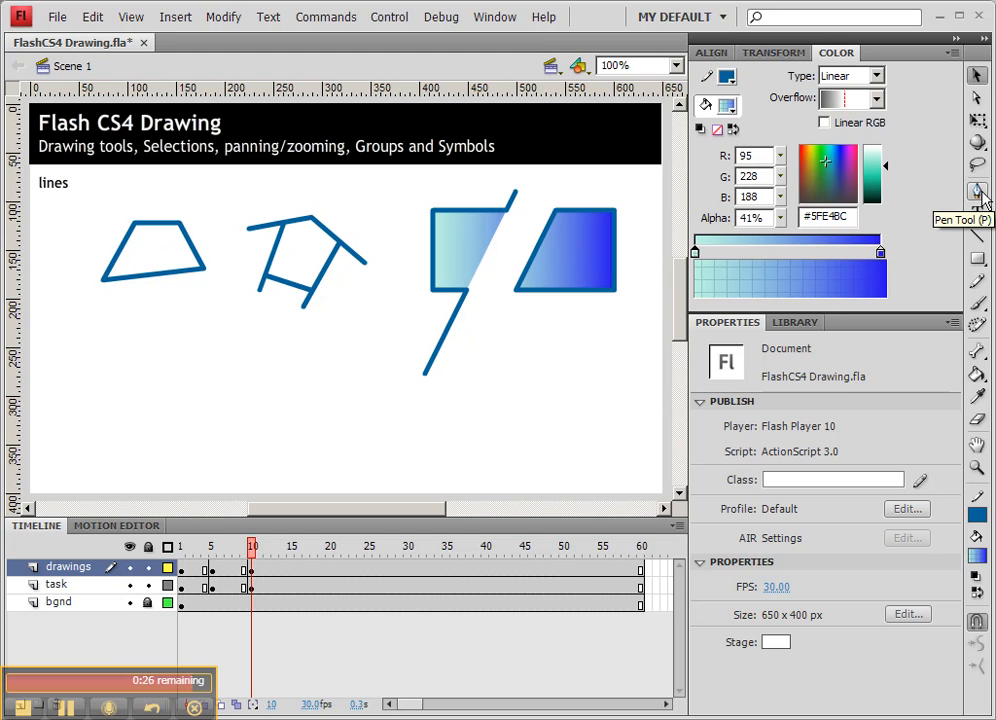
Sketch three crossing curves below the trapezoid and two freehand circles beside them with the Pencil tool
left_click(978, 285)
mouse_move(188, 352)
left_mouse_down()
mouse_move(171, 440)
mouse_move(275, 462)
left_mouse_up()
mouse_move(120, 394)
left_mouse_down()
mouse_move(205, 408)
mouse_move(246, 396)
mouse_move(235, 455)
left_mouse_up()
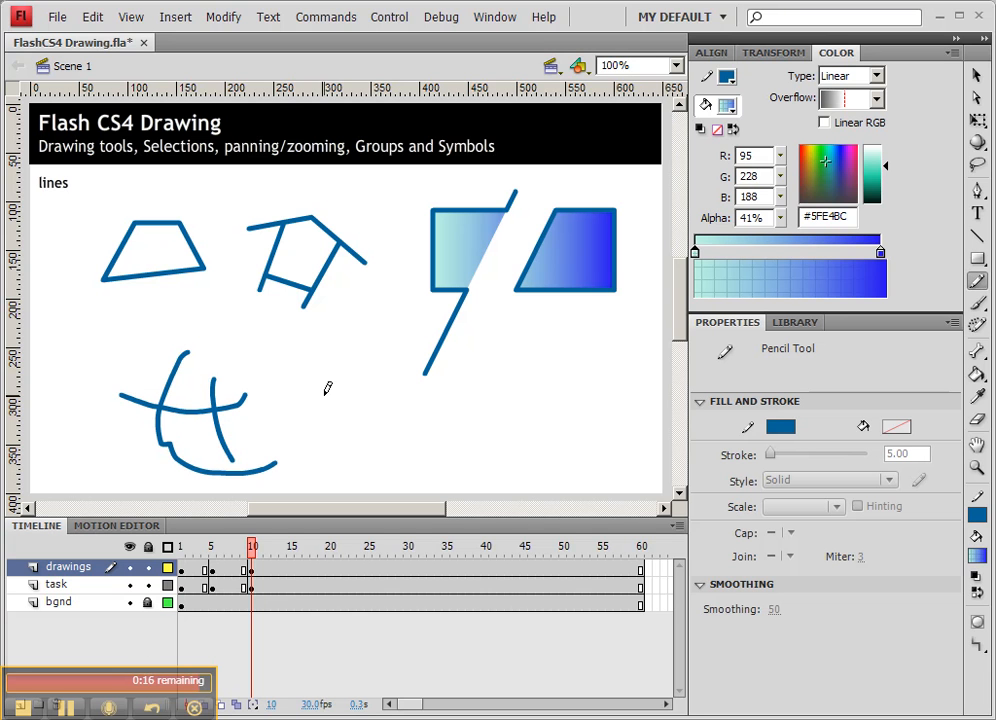
mouse_move(325, 346)
left_mouse_down()
mouse_move(285, 382)
mouse_move(322, 338)
mouse_move(350, 394)
left_mouse_up()
mouse_move(370, 330)
left_mouse_down()
mouse_move(374, 350)
mouse_move(382, 328)
mouse_move(368, 332)
left_mouse_up()
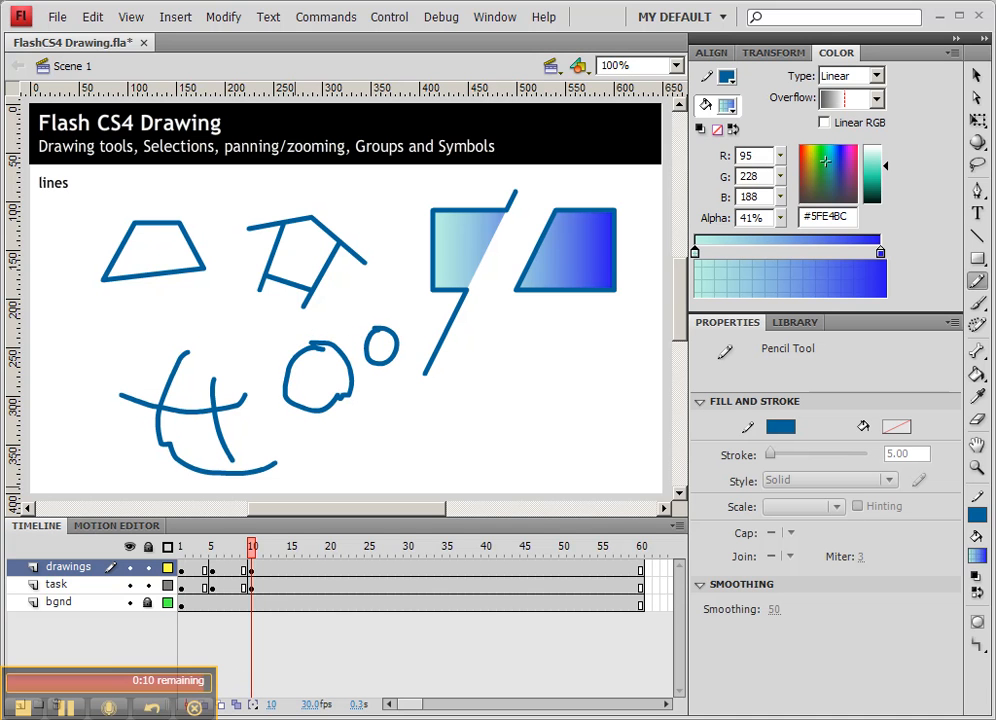
Switch the Pencil mode to Smooth and draw a closed freehand oval below the two circles
left_click(981, 651)
left_click(943, 667)
mouse_move(380, 408)
left_mouse_down()
mouse_move(353, 456)
mouse_move(408, 428)
mouse_move(378, 405)
left_mouse_up()
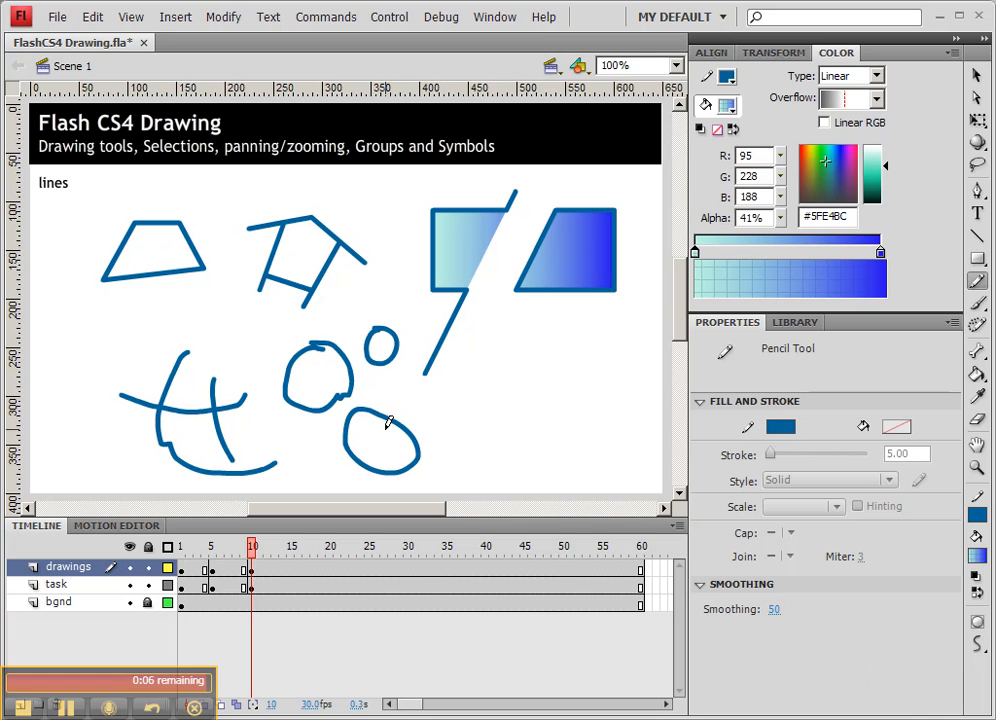